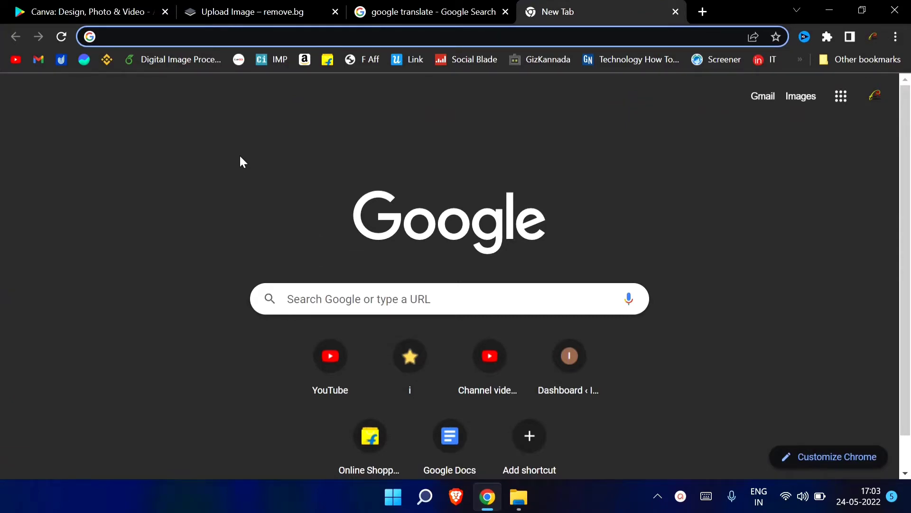
Open the Canva website at canva.com in the empty browser tab.
{"action": "left_click", "coordinate": [14, 4]}
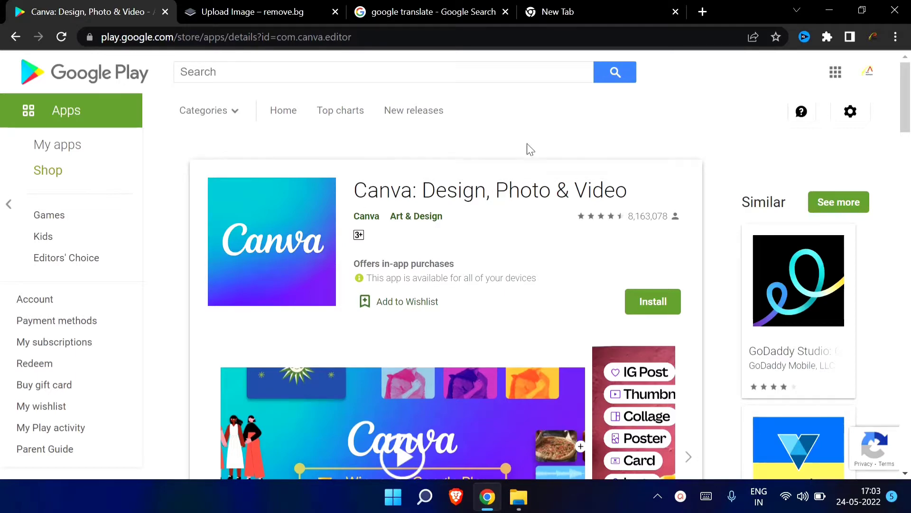
{"action": "left_click", "coordinate": [606, 9]}
{"action": "type", "text": "can"}
{"action": "key", "text": "Return"}
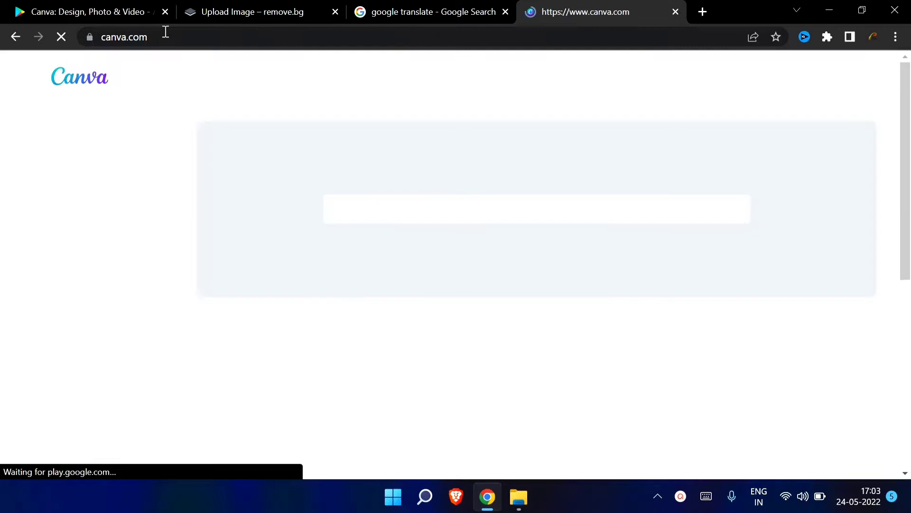
{"action": "left_click_drag", "start_coordinate": [164, 35], "coordinate": [84, 41]}
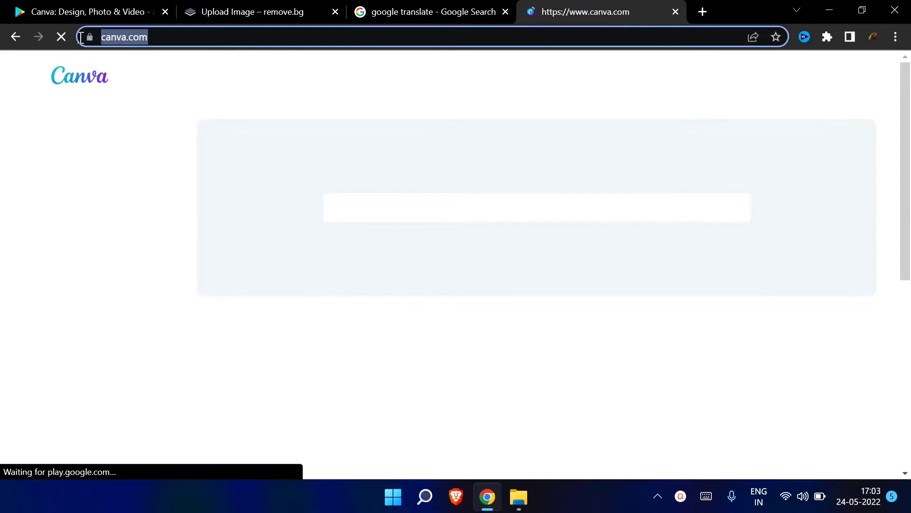
{"action": "left_click", "coordinate": [237, 42]}
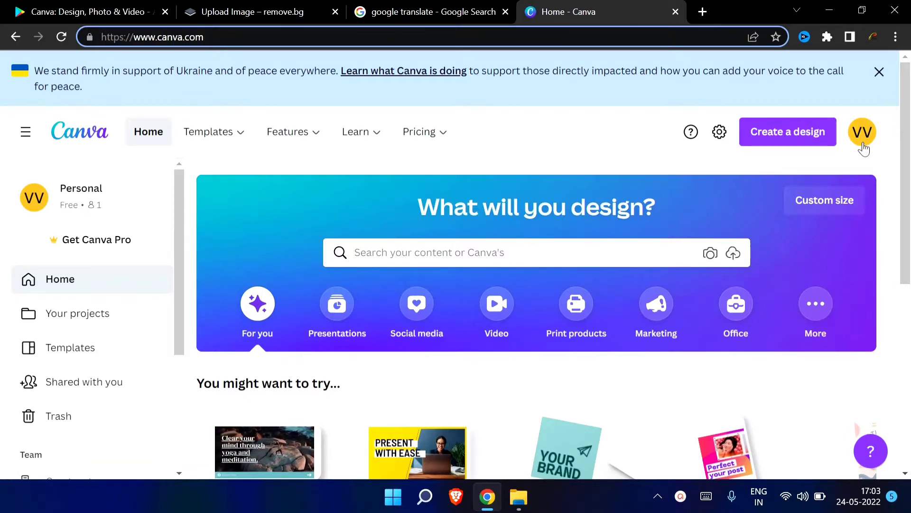
View the signed-in account's menu on the Canva home page and close it.
{"action": "left_click", "coordinate": [863, 147]}
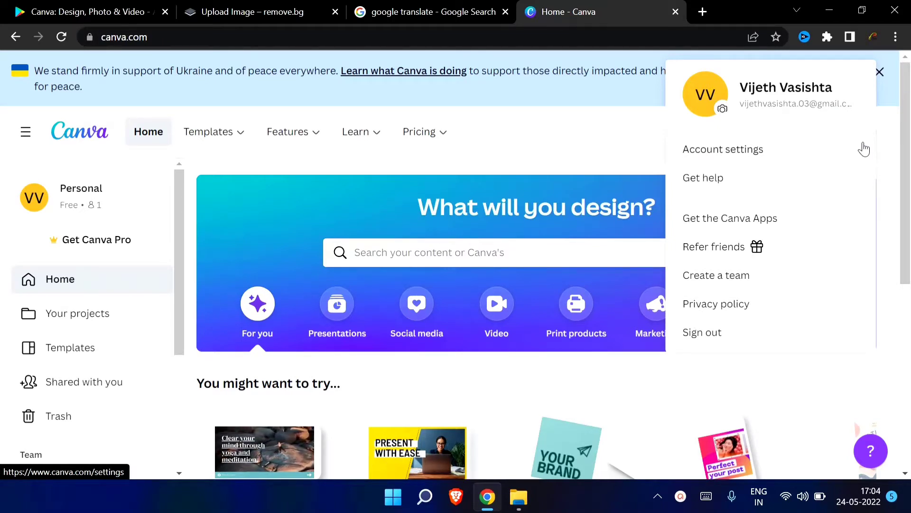
{"action": "left_click", "coordinate": [884, 89]}
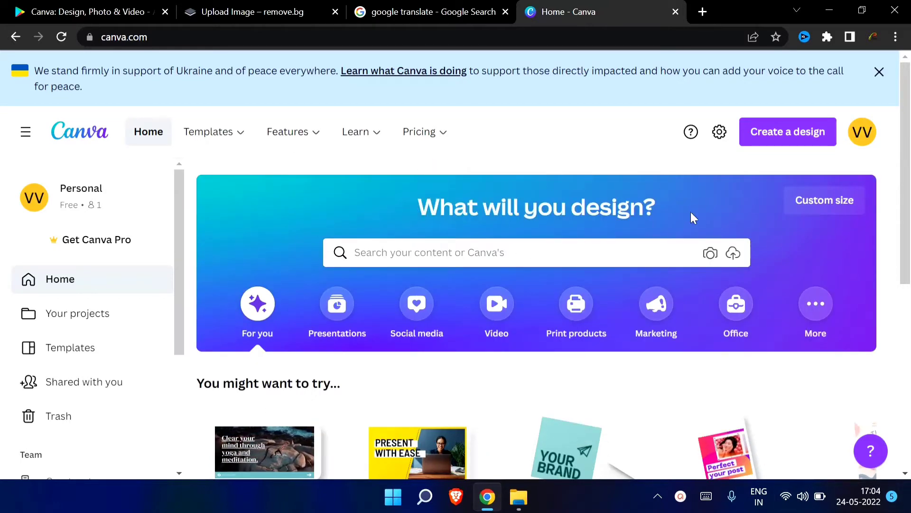
Search Canva for "youtube thumbnail" and open the YouTube Thumbnail template results.
{"action": "left_click", "coordinate": [513, 243]}
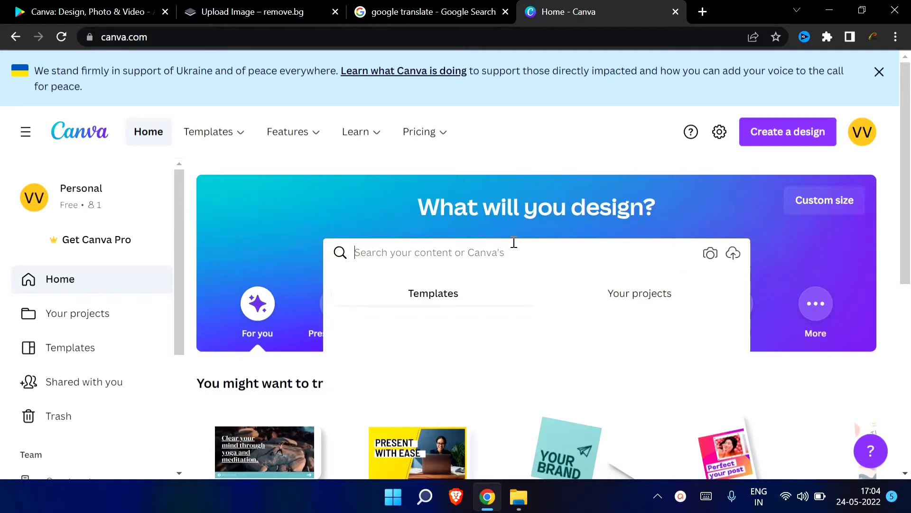
{"action": "type", "text": "youtube thumbnail"}
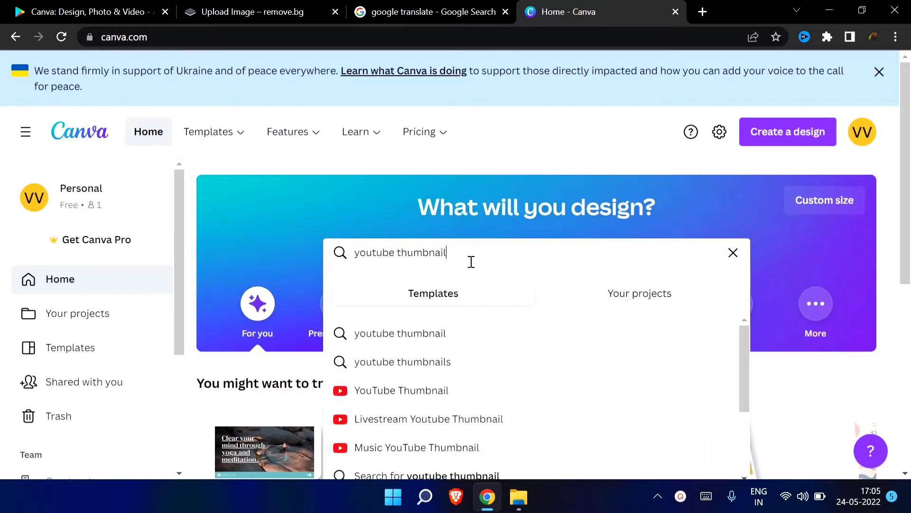
{"action": "left_click", "coordinate": [529, 396]}
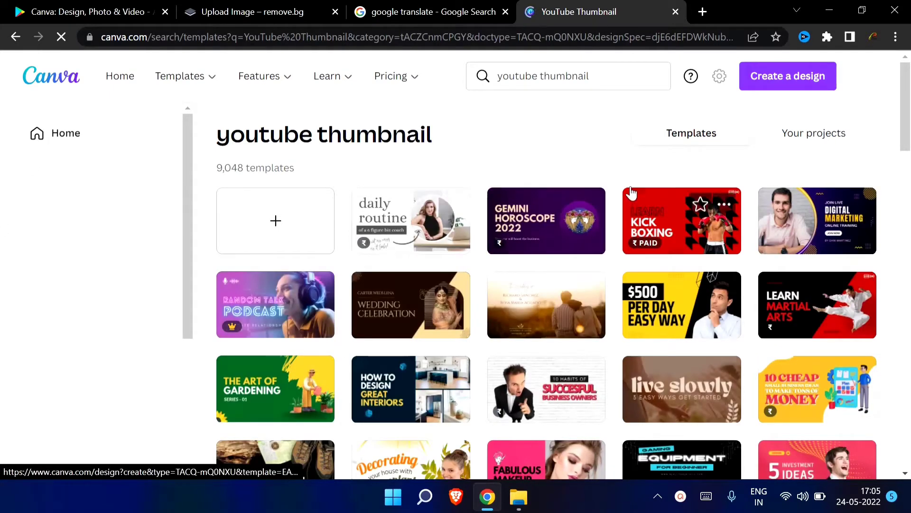
Browse the YouTube thumbnail templates and open the blue "How to avoid loss in crypto" template for editing.
{"action": "left_click_drag", "start_coordinate": [215, 171], "coordinate": [378, 173]}
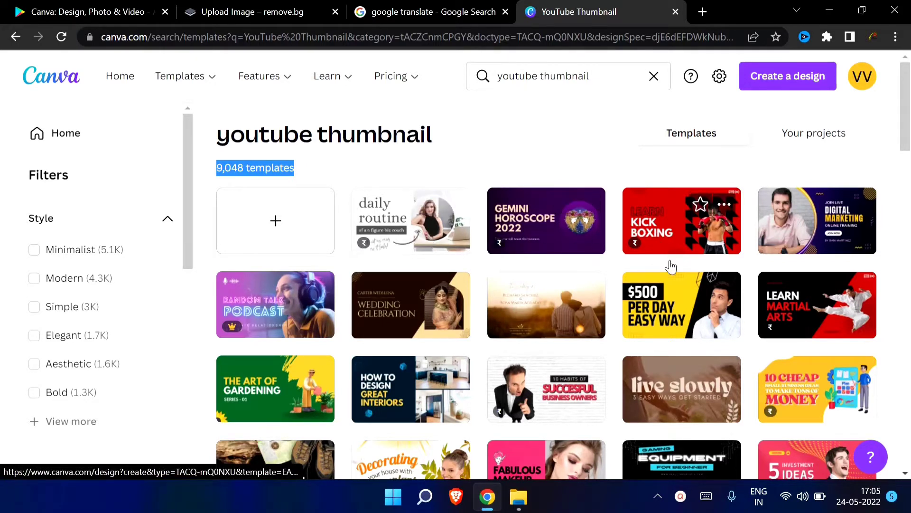
{"action": "scroll", "coordinate": [376, 308], "scroll_direction": "down", "scroll_amount": 5}
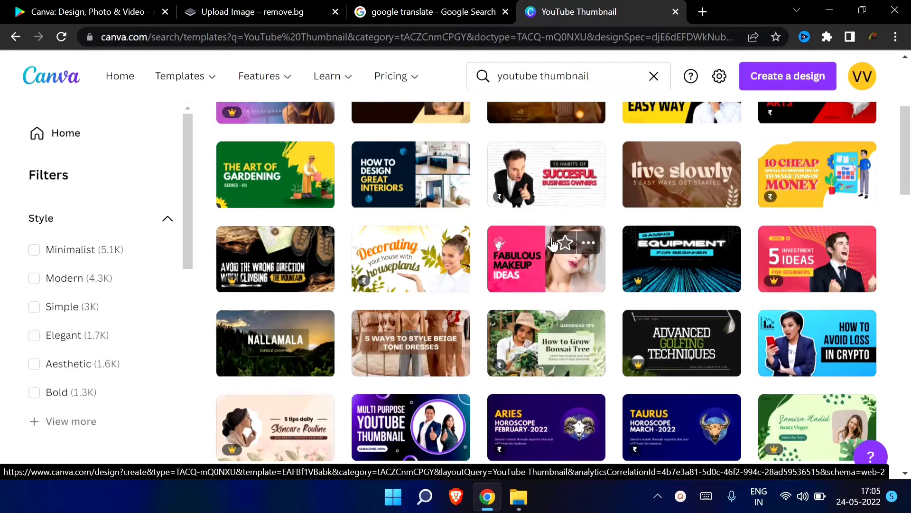
{"action": "scroll", "coordinate": [551, 247], "scroll_direction": "down", "scroll_amount": 1}
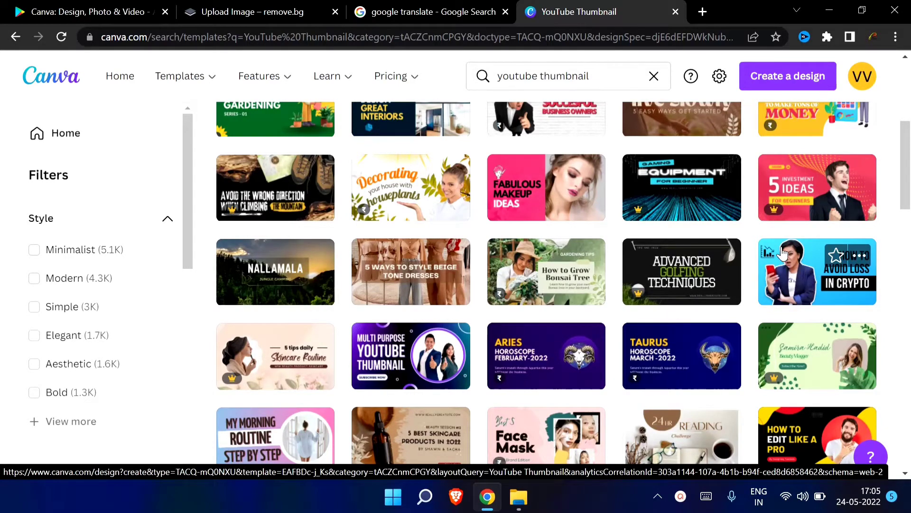
{"action": "scroll", "coordinate": [689, 304], "scroll_direction": "down", "scroll_amount": 3}
{"action": "scroll", "coordinate": [667, 321], "scroll_direction": "up", "scroll_amount": 3}
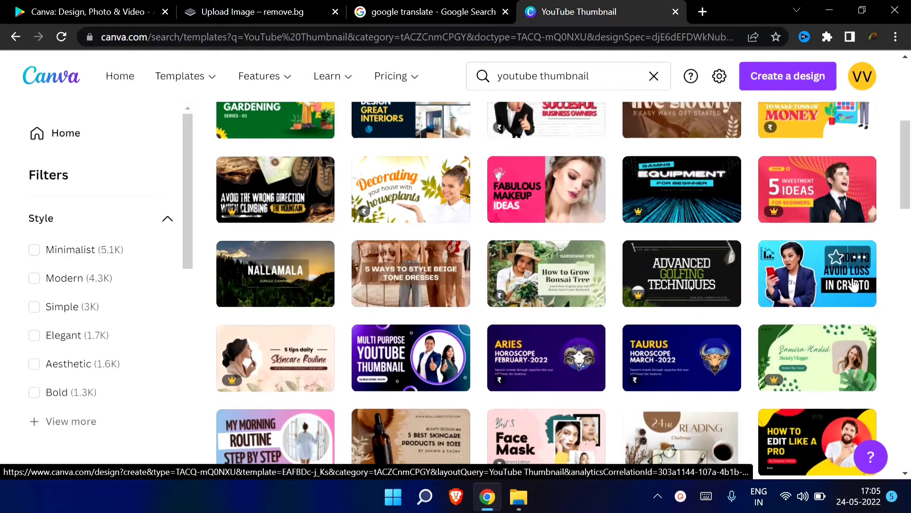
{"action": "left_click", "coordinate": [791, 281]}
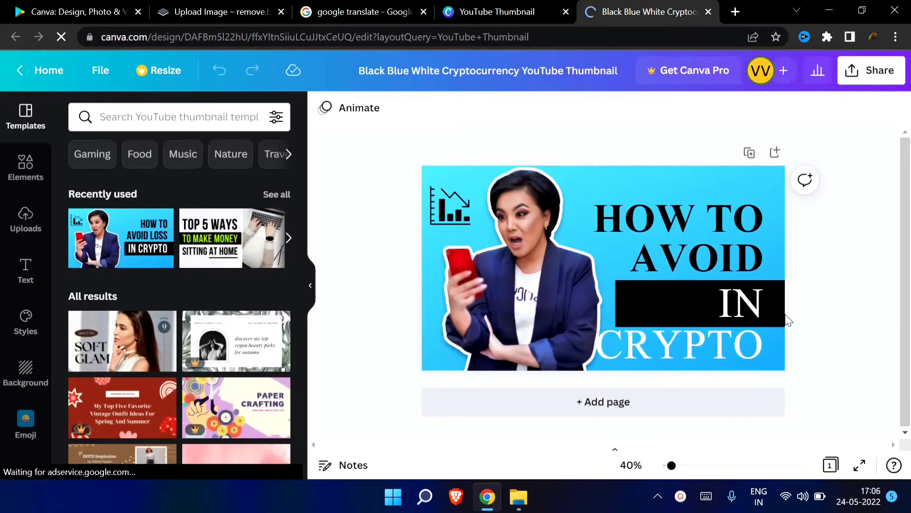
Move the woman's cutout photo slightly toward the headline text, and try deleting it before undoing the deletion.
{"action": "left_click", "coordinate": [512, 212]}
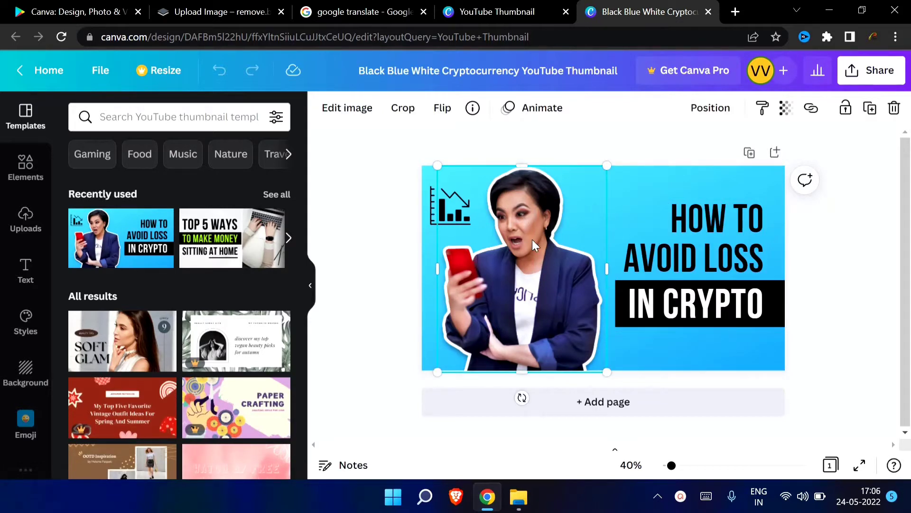
{"action": "mouse_move", "coordinate": [534, 257]}
{"action": "left_mouse_down"}
{"action": "mouse_move", "coordinate": [698, 259]}
{"action": "mouse_move", "coordinate": [522, 249]}
{"action": "mouse_move", "coordinate": [512, 286]}
{"action": "mouse_move", "coordinate": [545, 250]}
{"action": "left_mouse_up"}
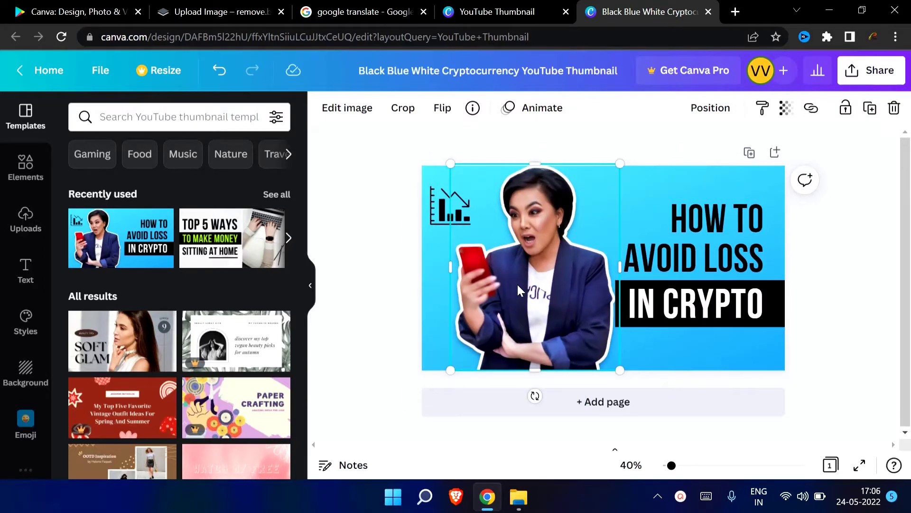
{"action": "key", "text": "Delete"}
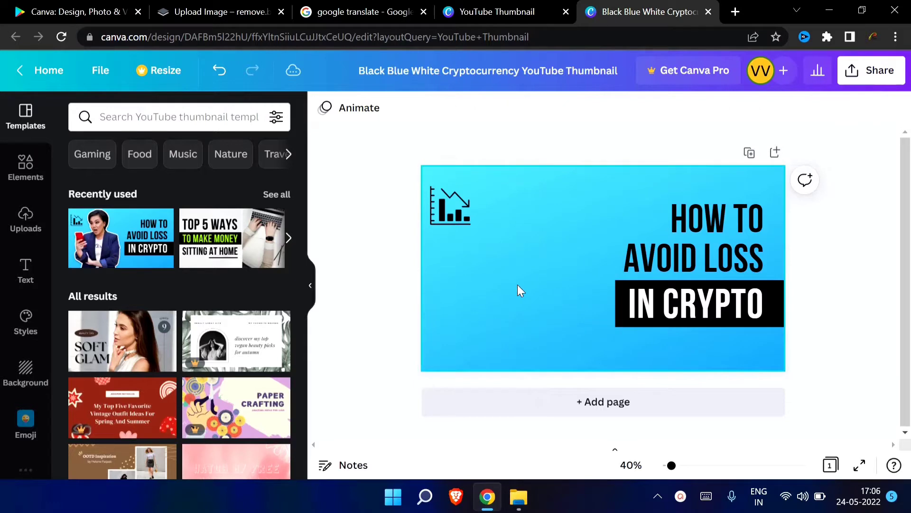
{"action": "key", "text": "ctrl+z"}
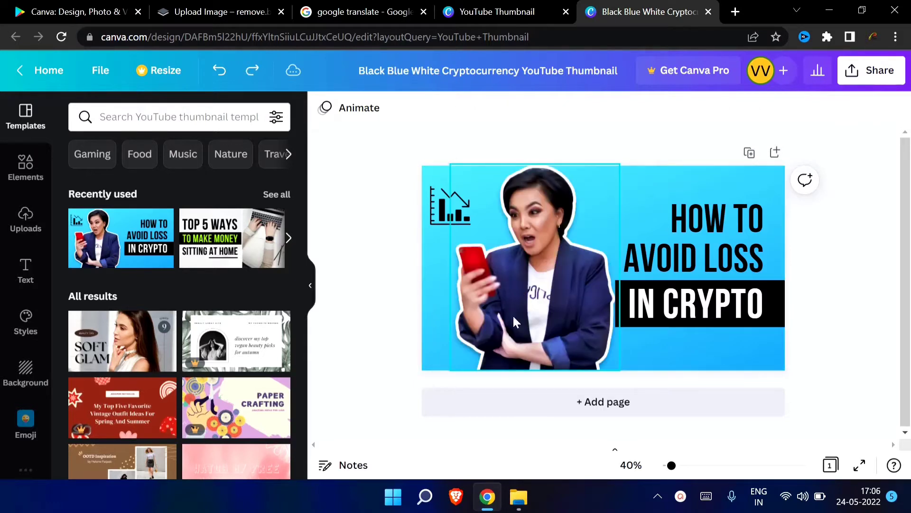
{"action": "left_click", "coordinate": [528, 304]}
Replace the text "IN CRYPTO" on the black bar with "IN STOCKS".
{"action": "left_click", "coordinate": [704, 315]}
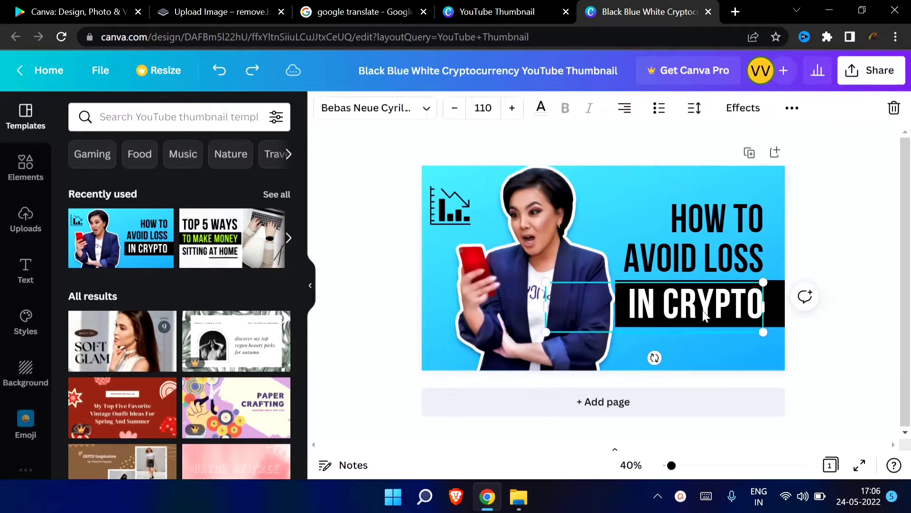
{"action": "double_click", "coordinate": [711, 316]}
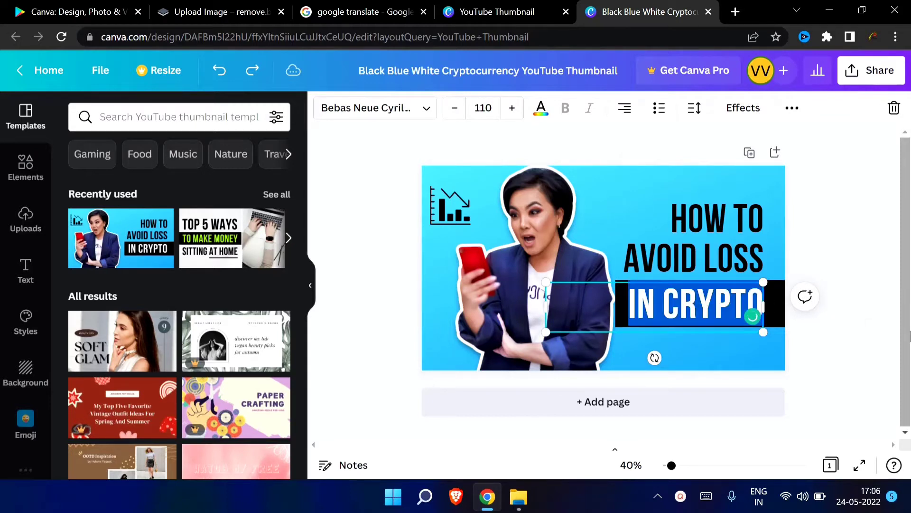
{"action": "key", "text": "BackSpace"}
{"action": "type", "text": "IN STO"}
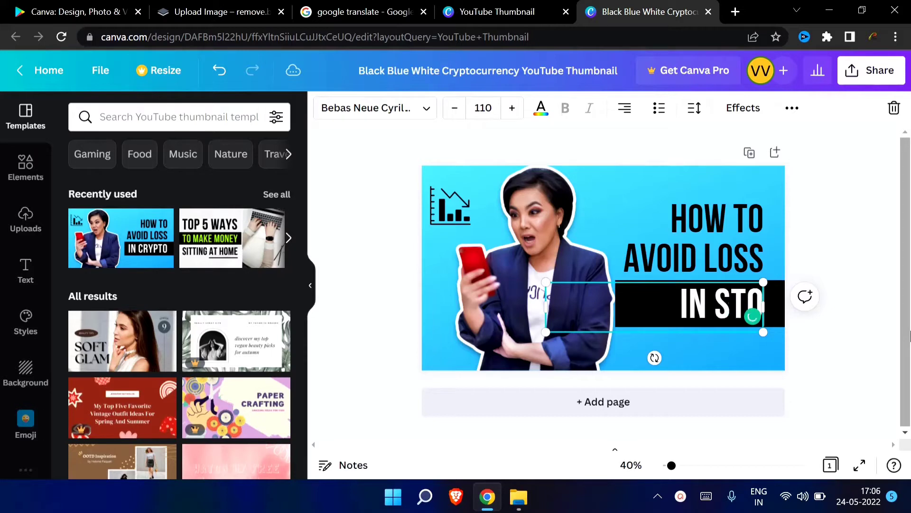
{"action": "type", "text": "CKS"}
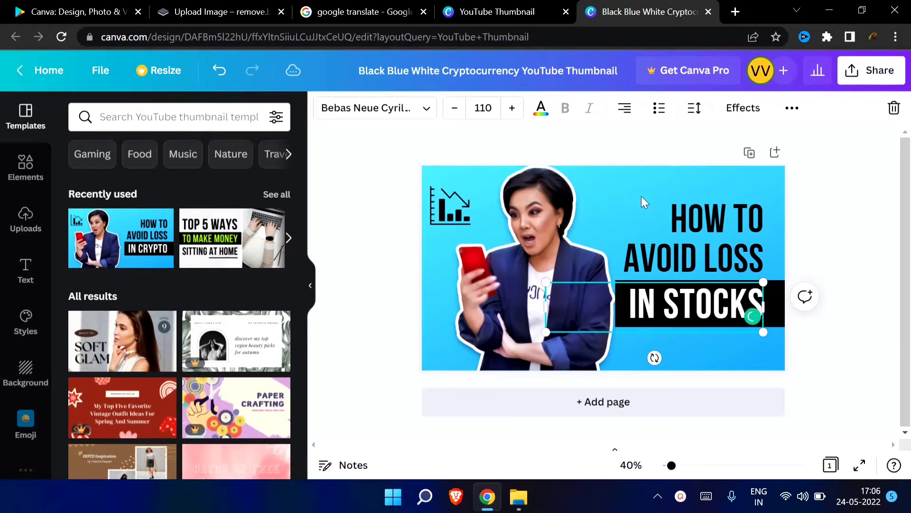
Replace the "HOW TO AVOID LOSS" headline with "TECH ANVESHANE".
{"action": "left_click", "coordinate": [734, 238]}
{"action": "left_click", "coordinate": [734, 238]}
{"action": "left_click", "coordinate": [735, 238]}
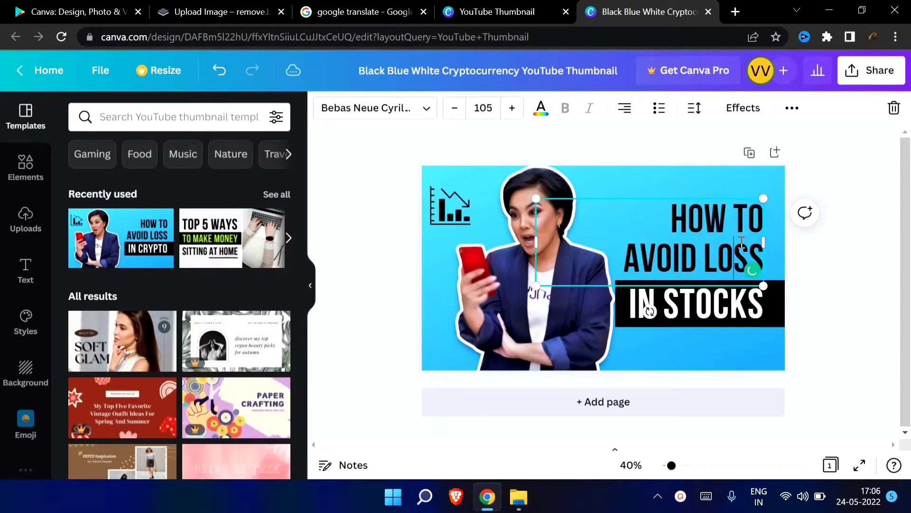
{"action": "key", "text": "BackSpace"}
{"action": "key", "text": "BackSpace"}
{"action": "key", "text": "BackSpace"}
{"action": "key", "text": "BackSpace"}
{"action": "key", "text": "BackSpace"}
{"action": "key", "text": "BackSpace"}
{"action": "key", "text": "BackSpace"}
{"action": "key", "text": "BackSpace"}
{"action": "key", "text": "BackSpace"}
{"action": "key", "text": "BackSpace"}
{"action": "key", "text": "BackSpace"}
{"action": "key", "text": "BackSpace"}
{"action": "key", "text": "BackSpace"}
{"action": "key", "text": "BackSpace"}
{"action": "key", "text": "BackSpace"}
{"action": "key", "text": "BackSpace"}
{"action": "key", "text": "BackSpace"}
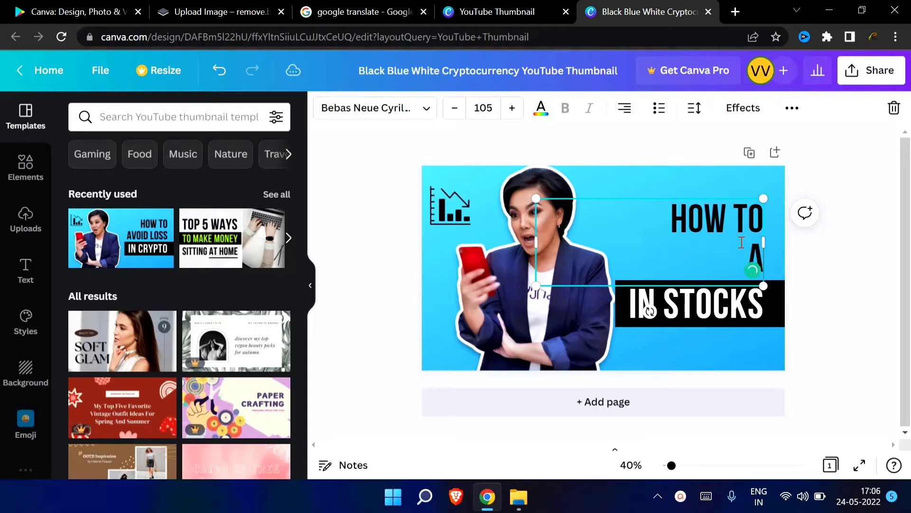
{"action": "type", "text": "TECH ANVESHANE"}
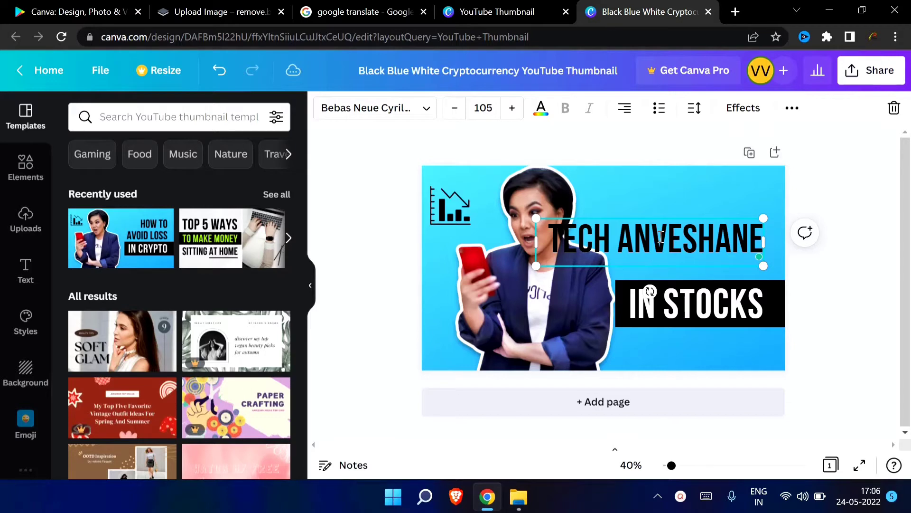
Change the font of the whole "TECH ANVESHANE" headline to Agrandir Grand Black.
{"action": "key", "text": "ctrl+a"}
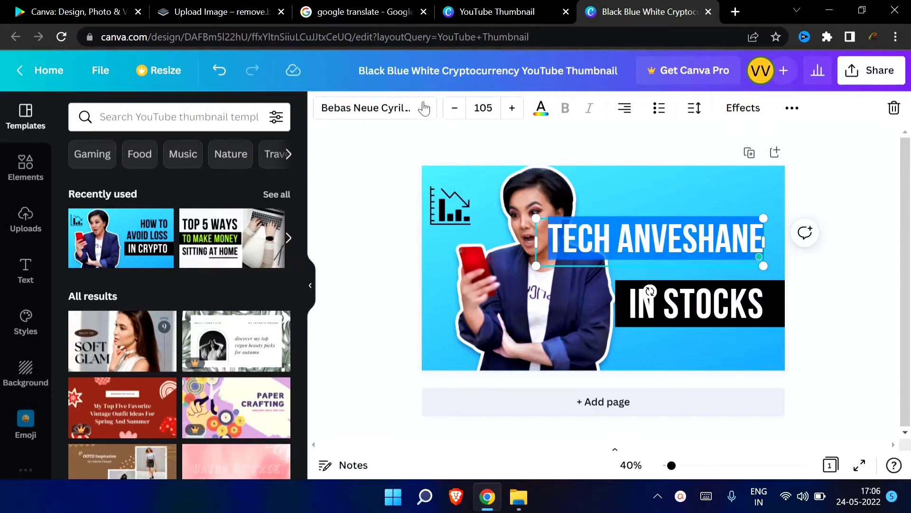
{"action": "left_click", "coordinate": [426, 109]}
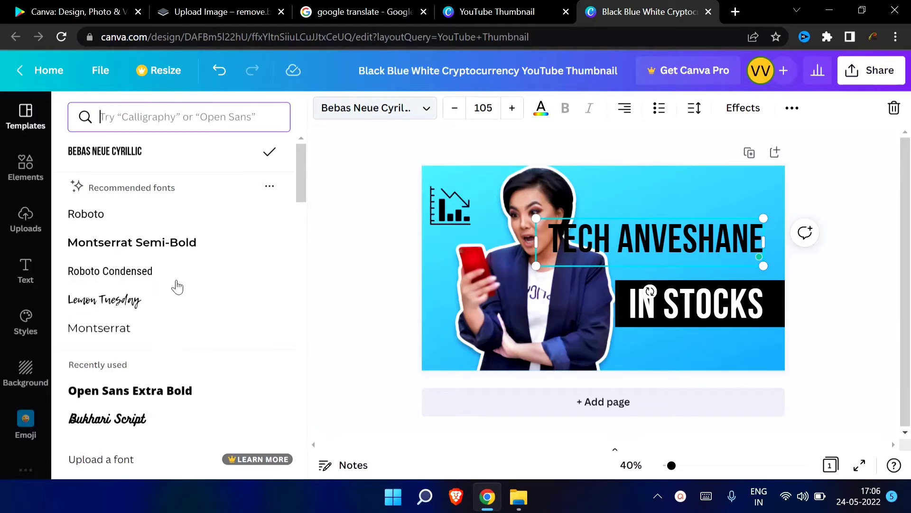
{"action": "scroll", "coordinate": [112, 335], "scroll_direction": "down", "scroll_amount": 10}
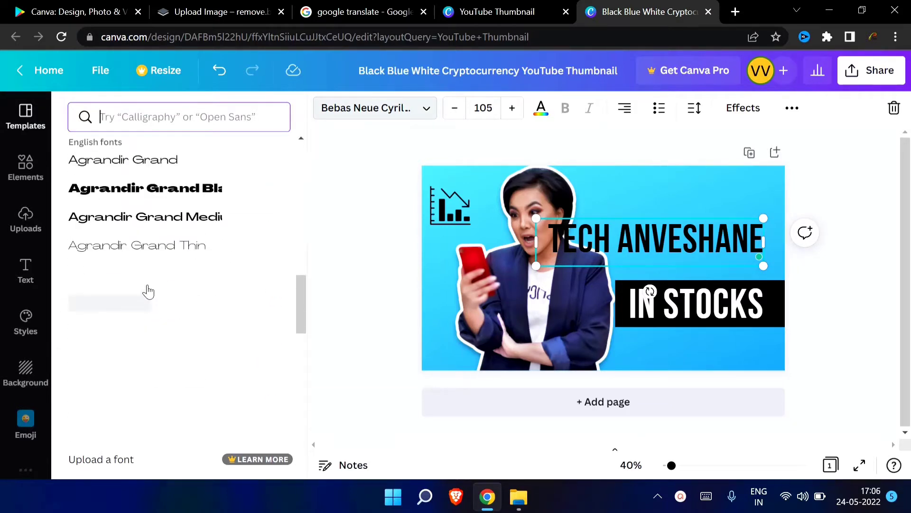
{"action": "scroll", "coordinate": [144, 278], "scroll_direction": "up", "scroll_amount": 2}
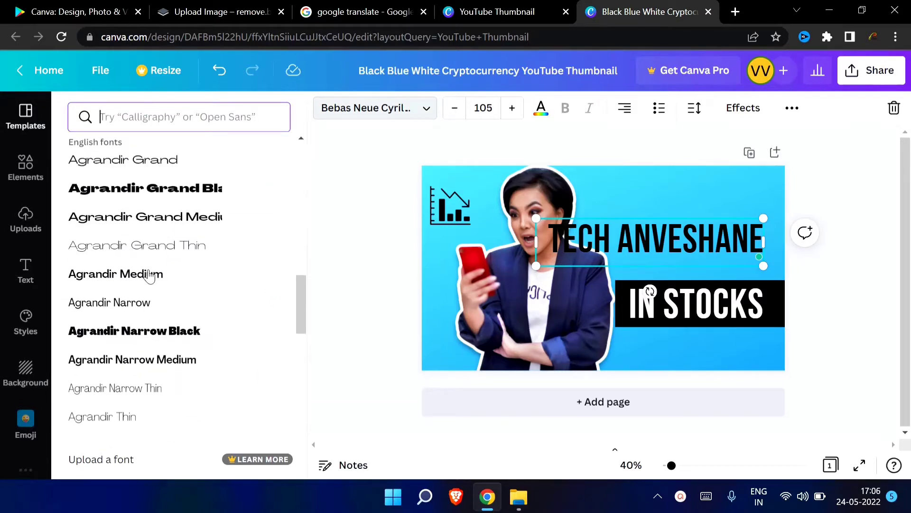
{"action": "left_click", "coordinate": [131, 190]}
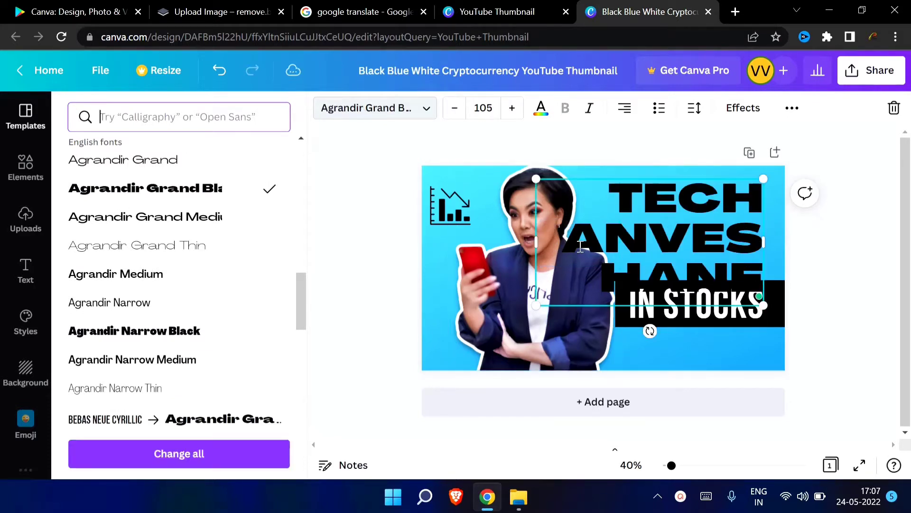
Reduce the "TECH ANVESHANE" headline's font size to 50.9 and widen its text box so the text fits on one line.
{"action": "double_click", "coordinate": [636, 247]}
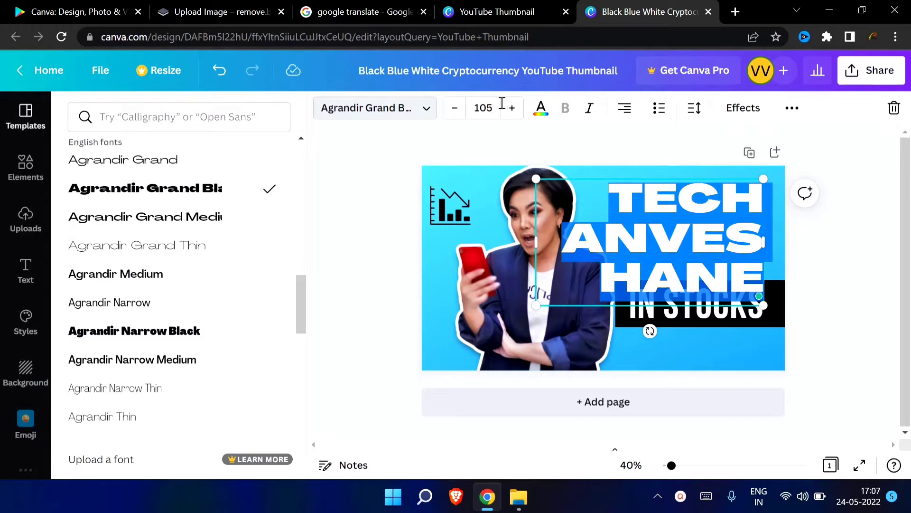
{"action": "left_click", "coordinate": [456, 111]}
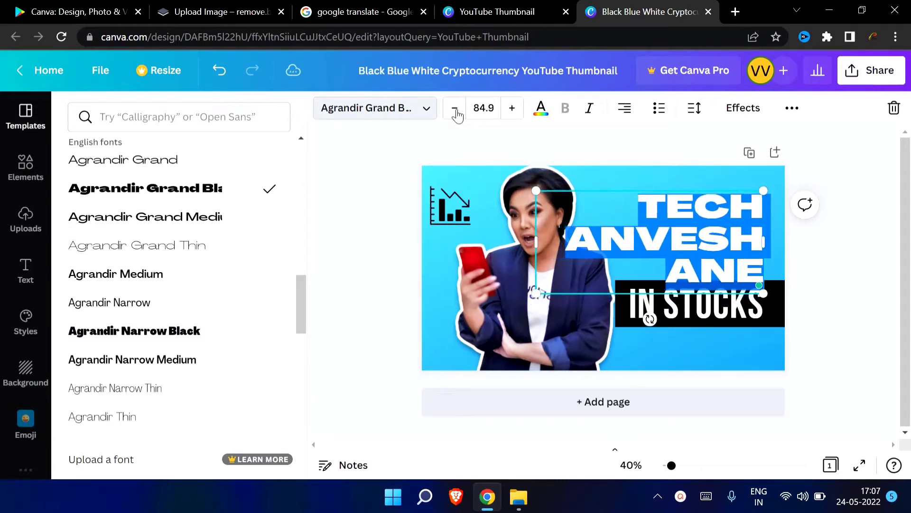
{"action": "left_click", "coordinate": [455, 110]}
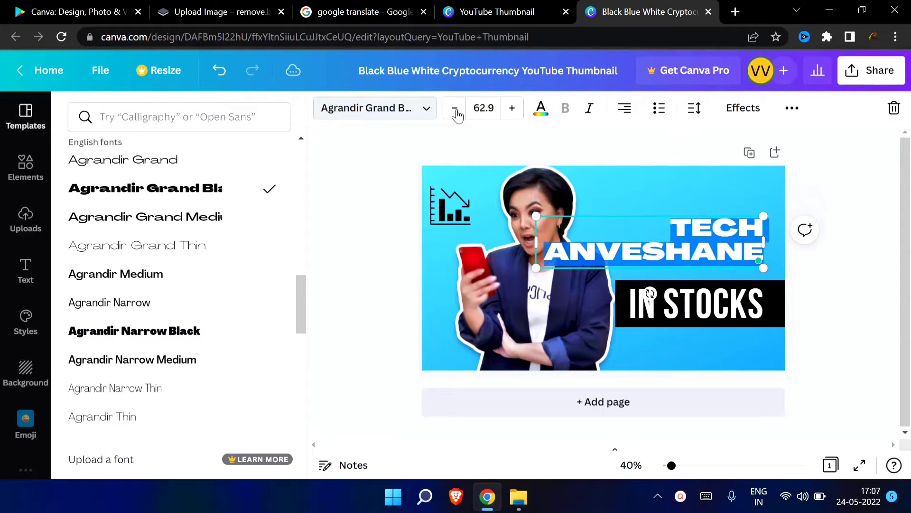
{"action": "left_click", "coordinate": [455, 110]}
{"action": "left_click", "coordinate": [455, 110]}
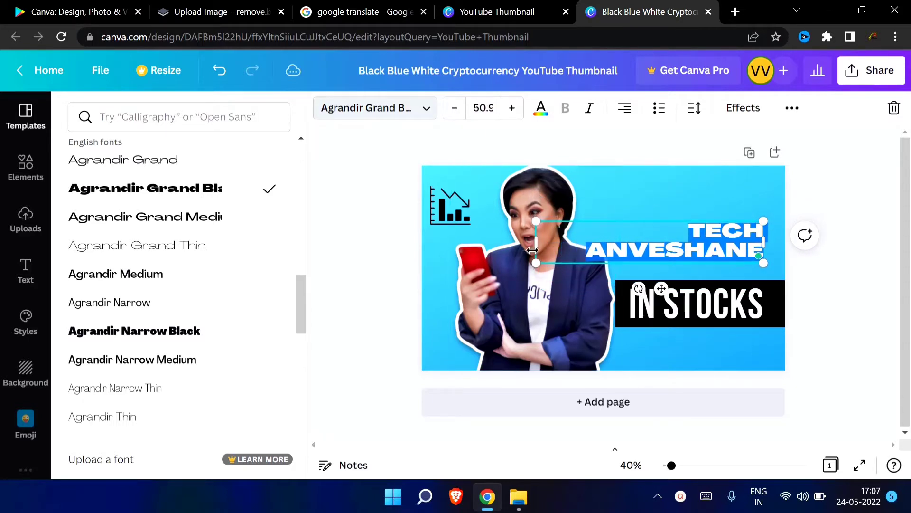
{"action": "left_click_drag", "start_coordinate": [521, 238], "coordinate": [478, 241]}
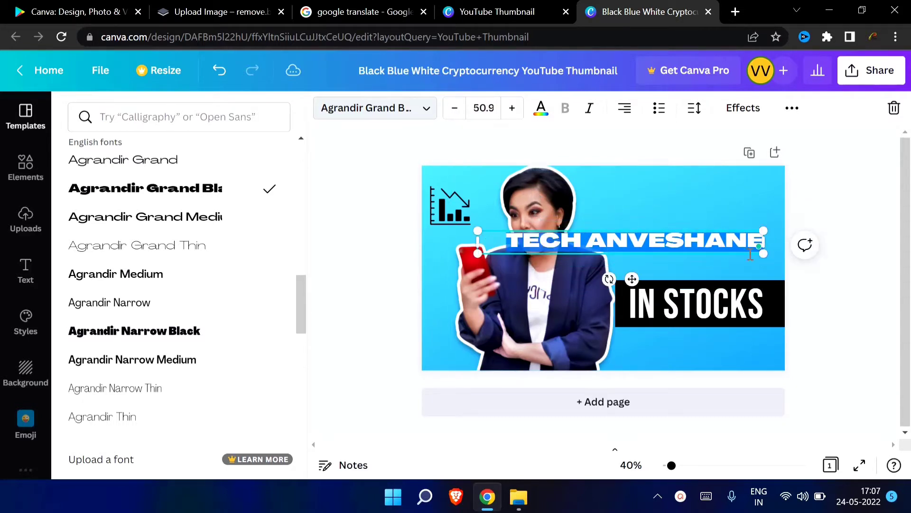
Widen the gap between the words "TECH" and "ANVESHANE" in the headline with an extra space.
{"action": "left_click", "coordinate": [666, 300]}
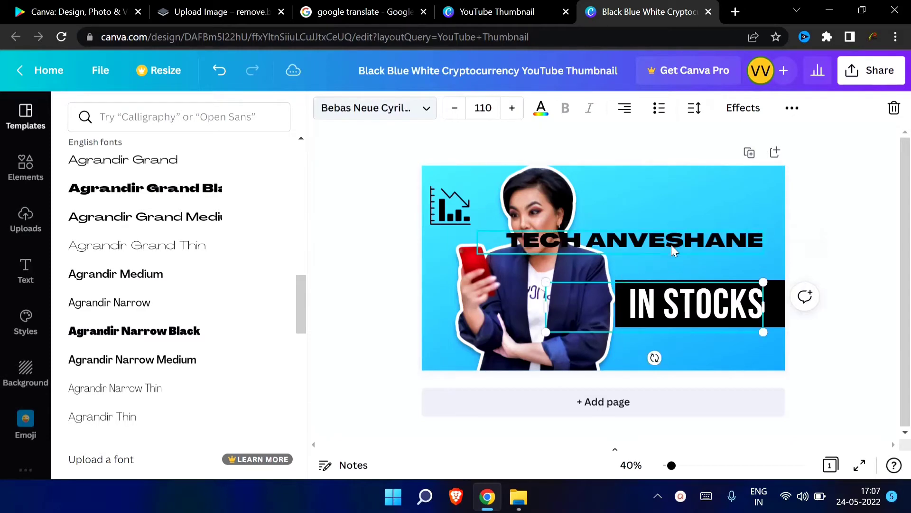
{"action": "left_click", "coordinate": [591, 242]}
{"action": "double_click", "coordinate": [591, 243]}
{"action": "left_click", "coordinate": [591, 243]}
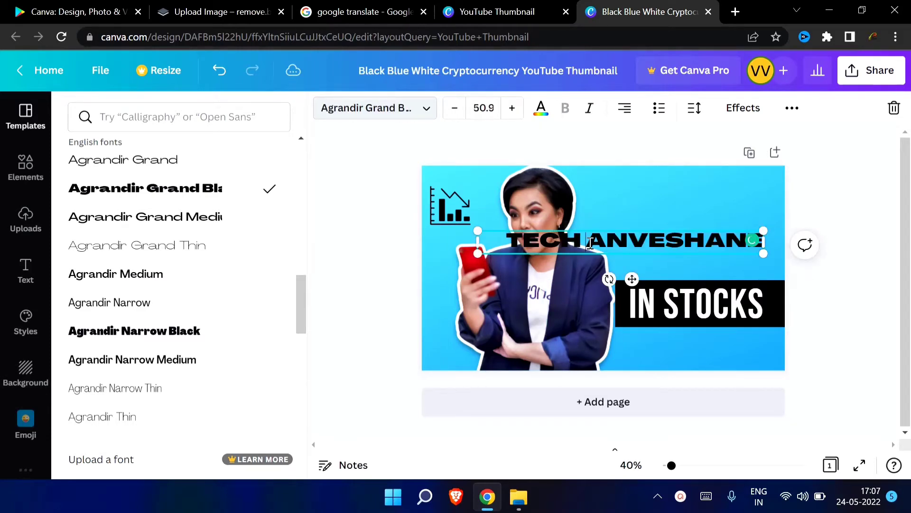
{"action": "left_click", "coordinate": [598, 223]}
{"action": "left_click", "coordinate": [648, 246]}
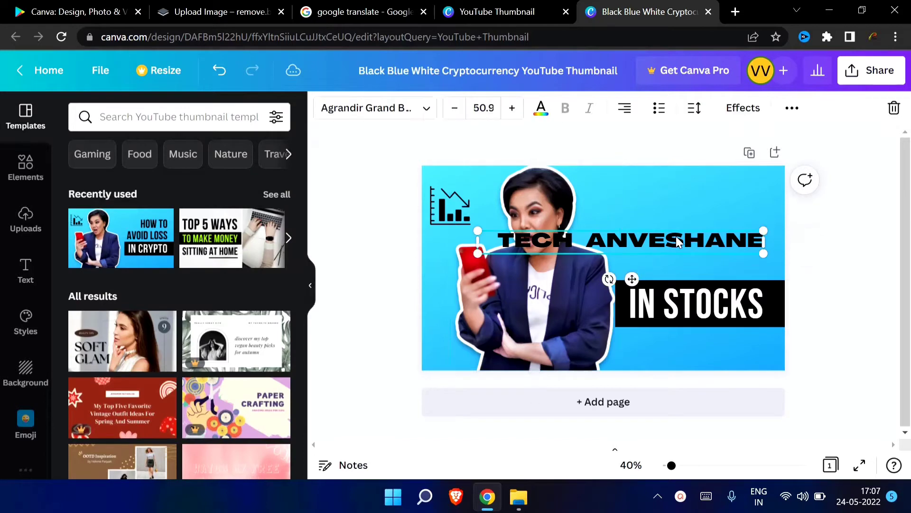
Color the whole "TECH ANVESHANE" headline red (#F62B2B) and move it up near the thumbnail's upper edge.
{"action": "double_click", "coordinate": [680, 240]}
{"action": "key", "text": "ctrl+a"}
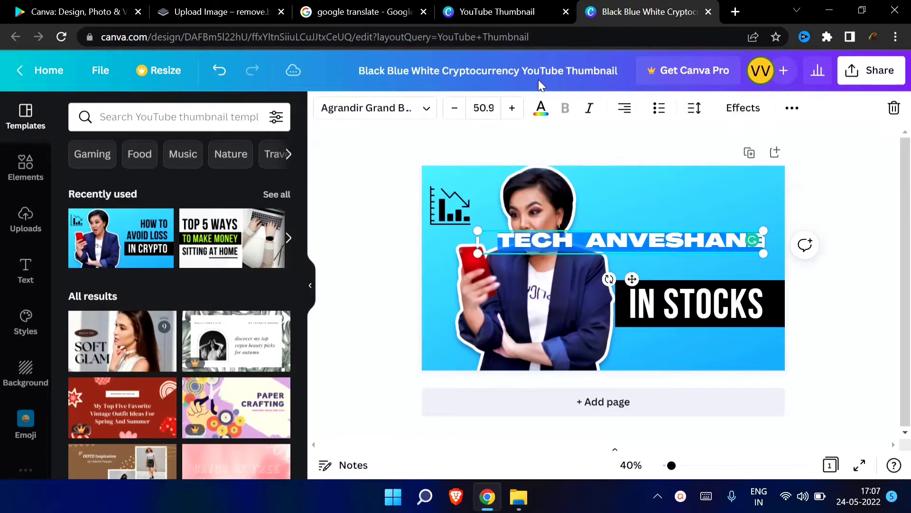
{"action": "left_click", "coordinate": [544, 118]}
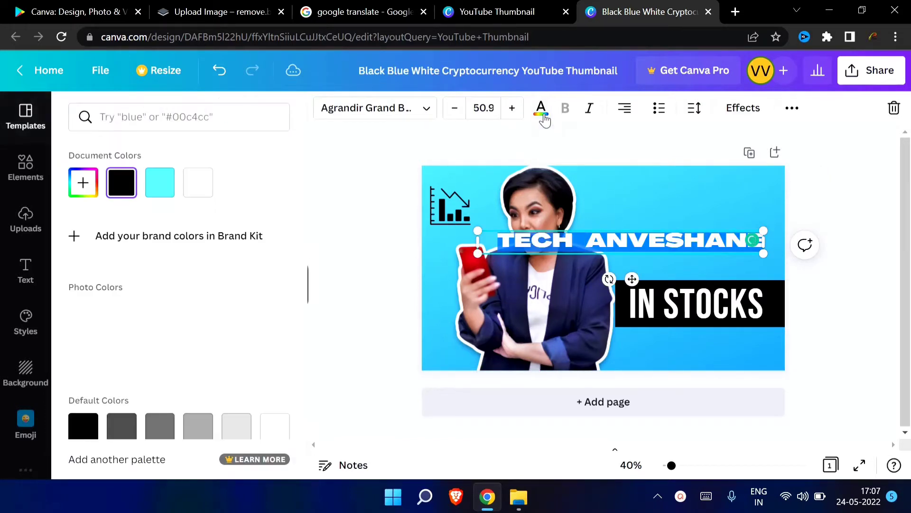
{"action": "left_click", "coordinate": [95, 190]}
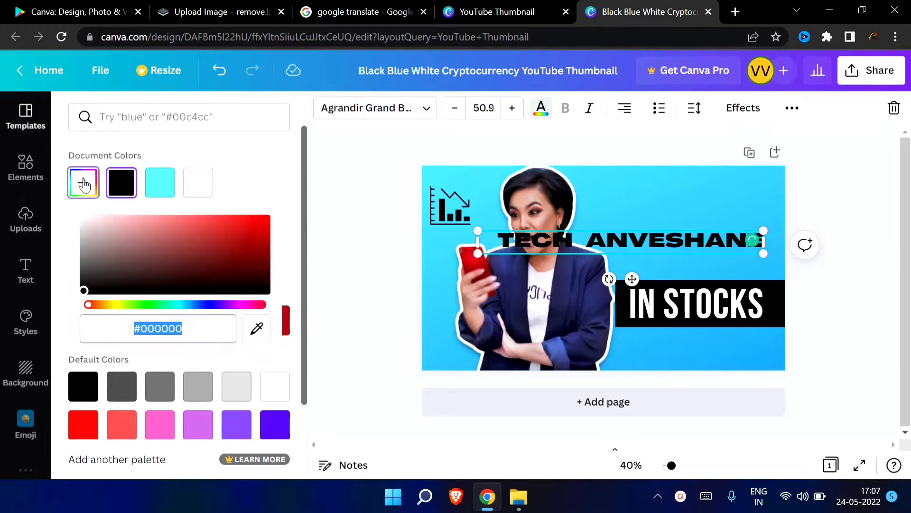
{"action": "left_click", "coordinate": [216, 234]}
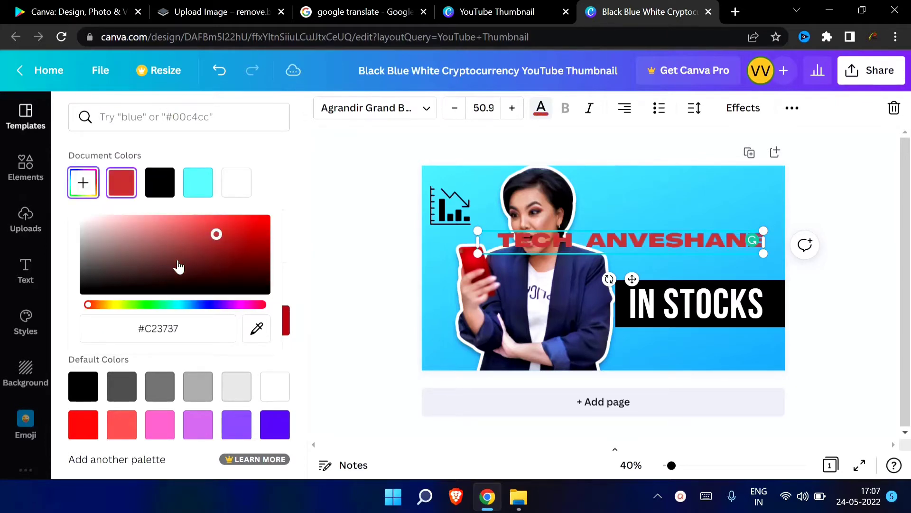
{"action": "left_click", "coordinate": [174, 304]}
{"action": "left_click_drag", "start_coordinate": [173, 304], "coordinate": [280, 309]}
{"action": "left_click", "coordinate": [239, 220]}
{"action": "left_click_drag", "start_coordinate": [239, 220], "coordinate": [236, 218]}
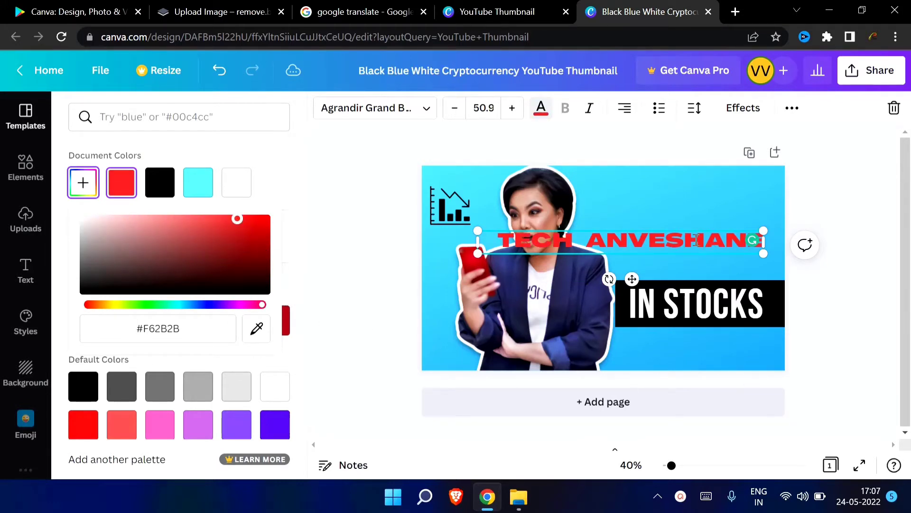
{"action": "left_click_drag", "start_coordinate": [691, 256], "coordinate": [710, 213]}
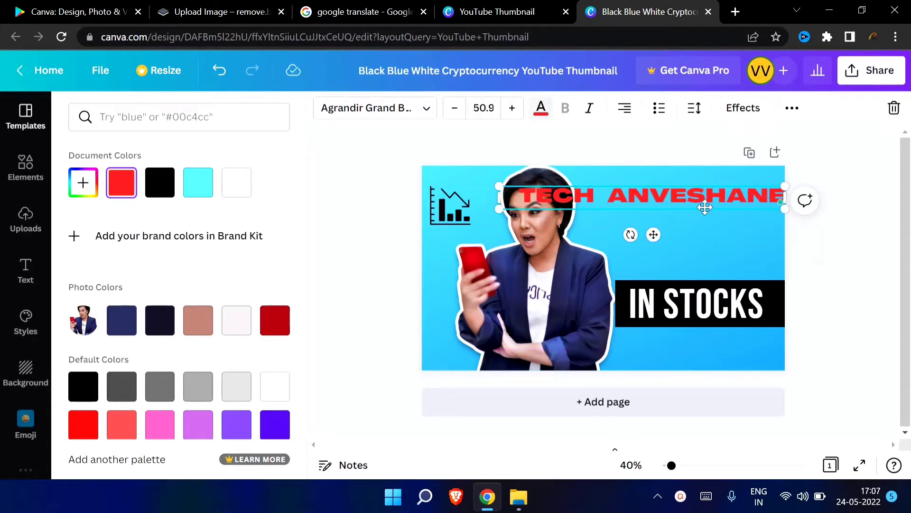
Make the "TECH ANVESHANE" headline italic and left-align it in its text box.
{"action": "double_click", "coordinate": [699, 195]}
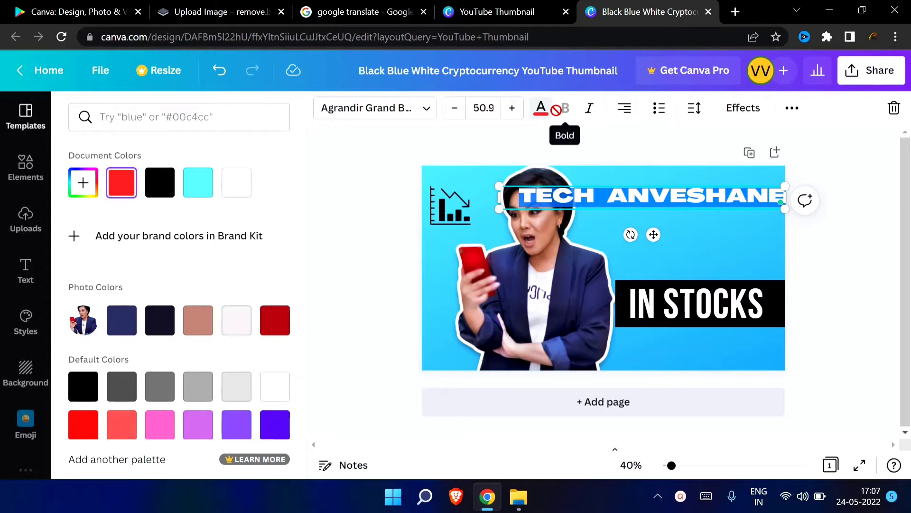
{"action": "left_click", "coordinate": [590, 115]}
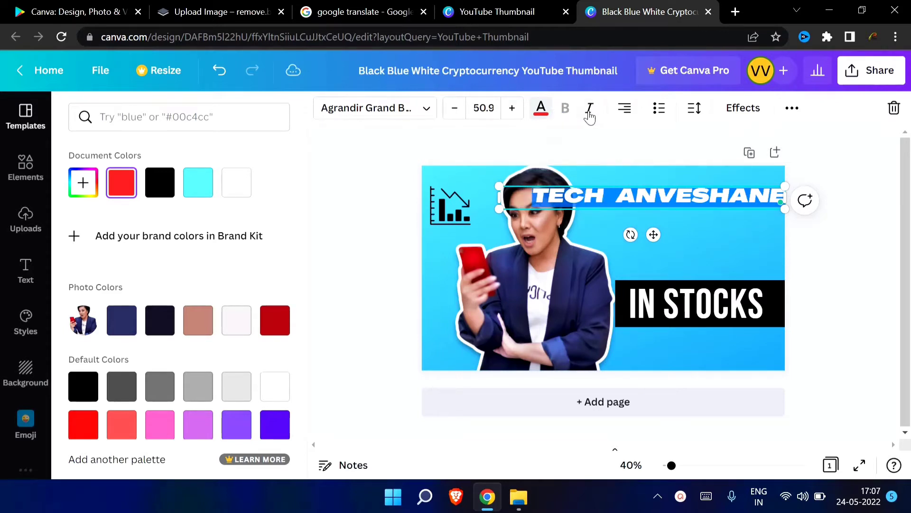
{"action": "left_click", "coordinate": [626, 110]}
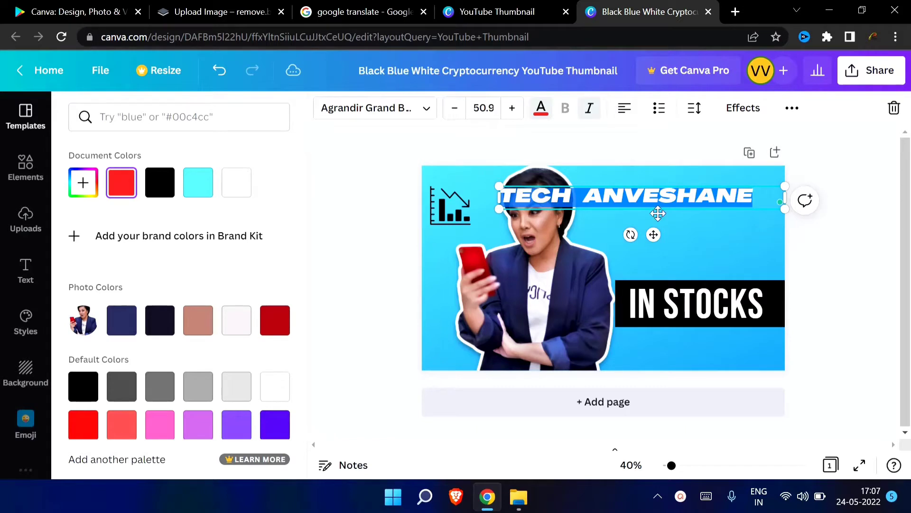
{"action": "left_click", "coordinate": [636, 140]}
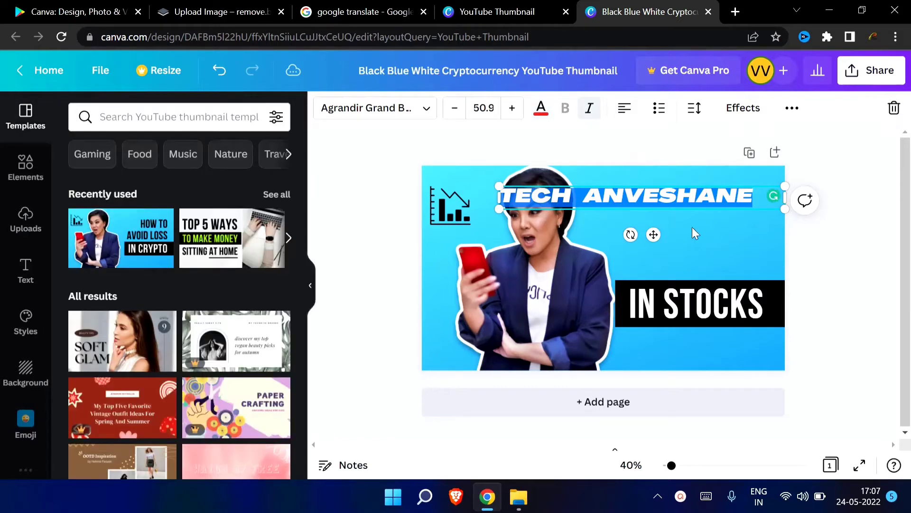
{"action": "left_click", "coordinate": [712, 234]}
Apply a black Shadow effect with transparency 95 to the "TECH ANVESHANE" headline.
{"action": "left_click", "coordinate": [695, 196]}
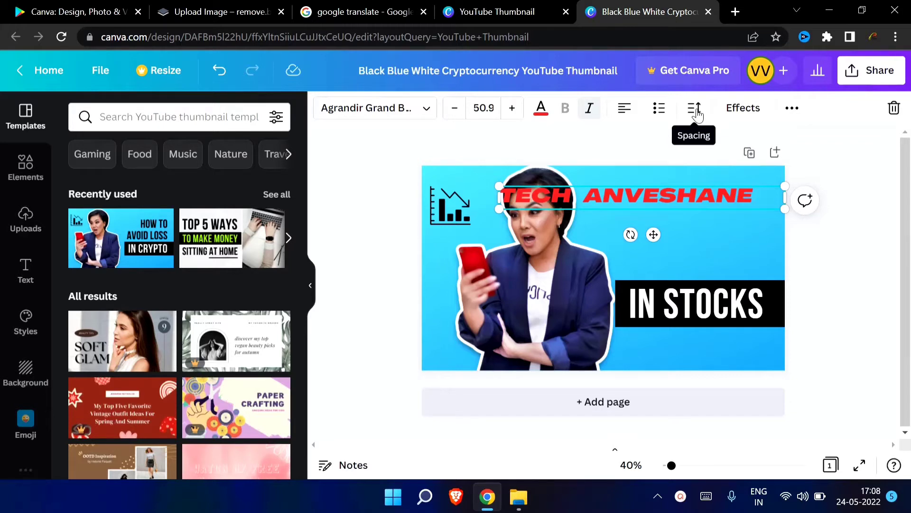
{"action": "left_click", "coordinate": [754, 109]}
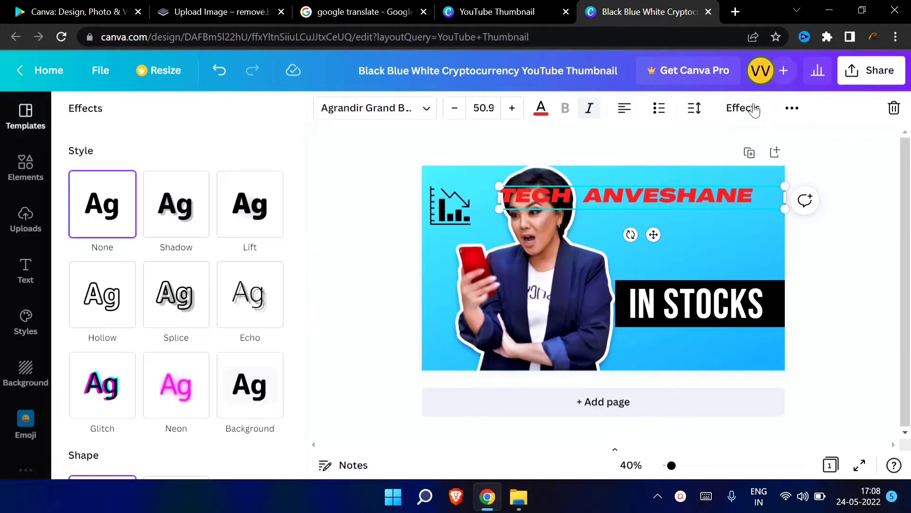
{"action": "left_click", "coordinate": [191, 205]}
{"action": "scroll", "coordinate": [186, 300], "scroll_direction": "down", "scroll_amount": 5}
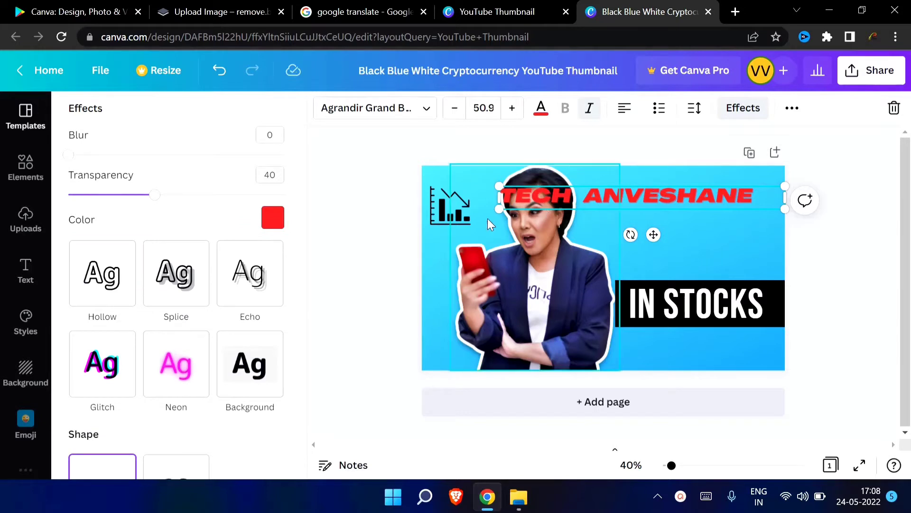
{"action": "left_click", "coordinate": [282, 213]}
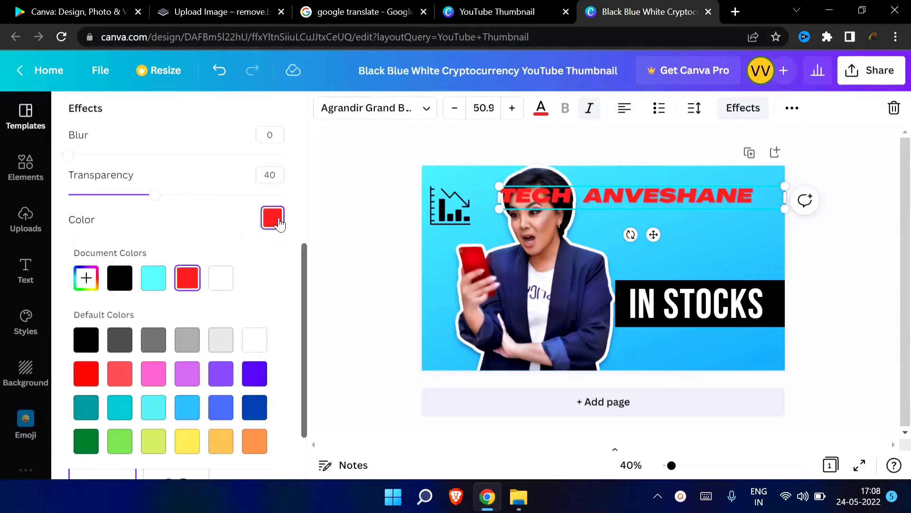
{"action": "left_click", "coordinate": [120, 277]}
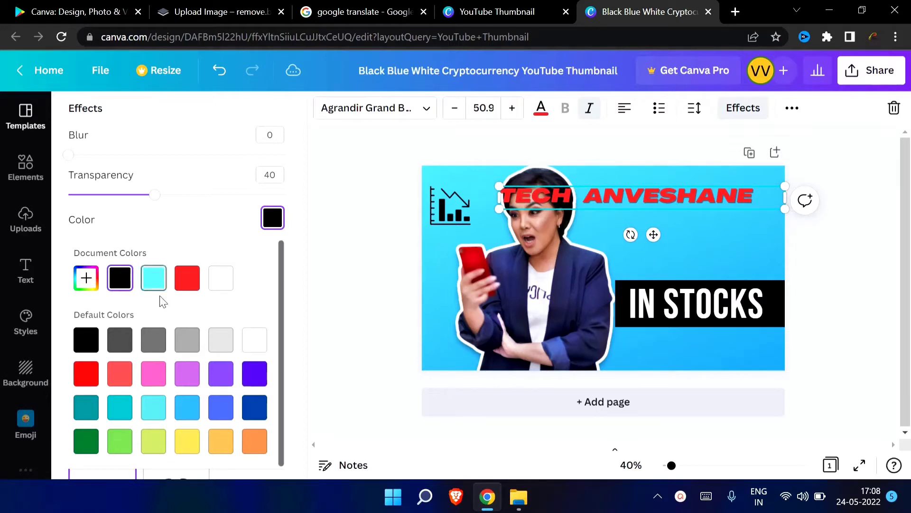
{"action": "left_click_drag", "start_coordinate": [161, 200], "coordinate": [273, 195]}
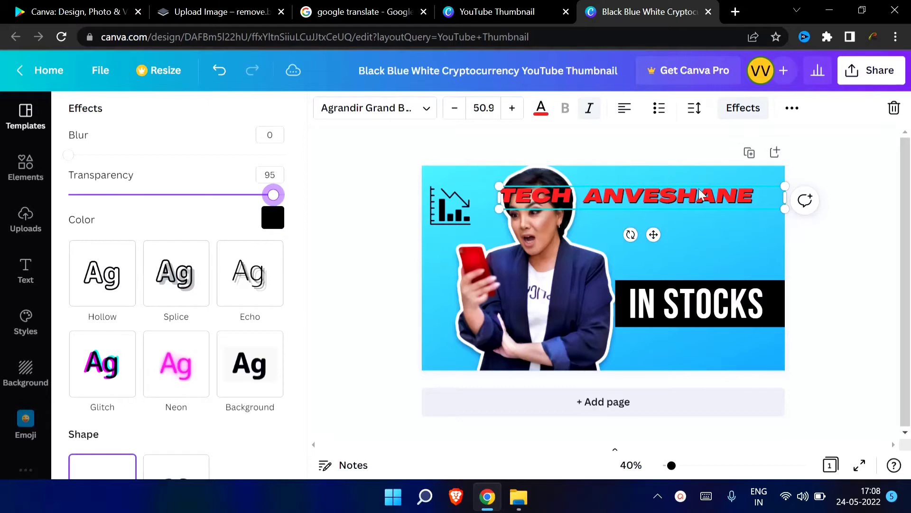
Set the headline shadow's direction to -4 and increase its offset to nearly the maximum.
{"action": "scroll", "coordinate": [134, 180], "scroll_direction": "up", "scroll_amount": 3}
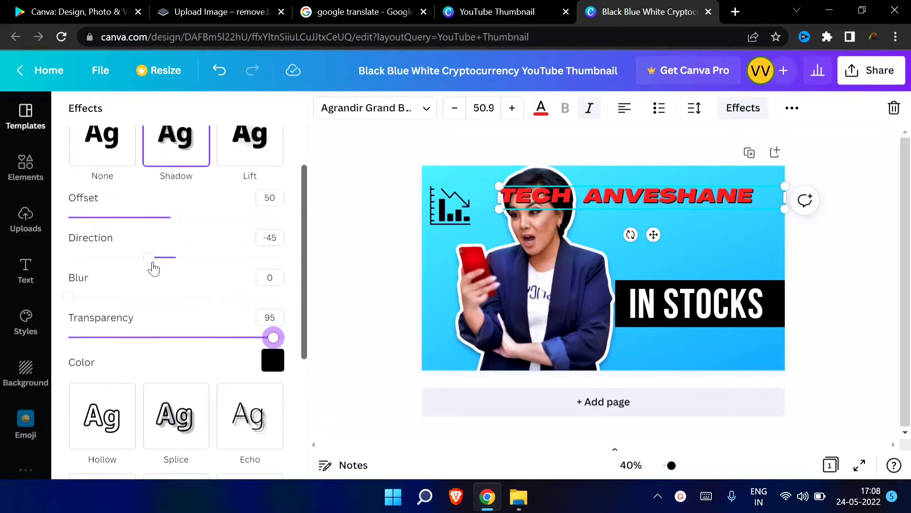
{"action": "left_click_drag", "start_coordinate": [151, 264], "coordinate": [175, 273]}
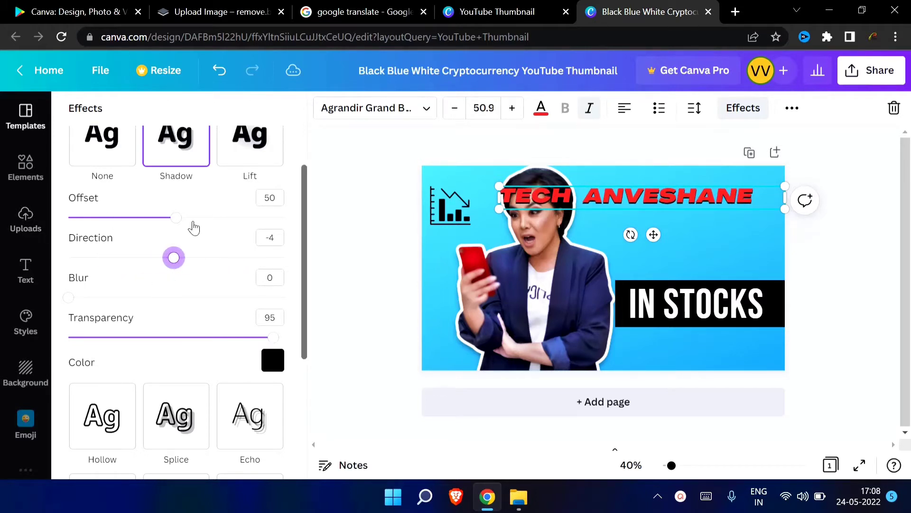
{"action": "left_click_drag", "start_coordinate": [184, 223], "coordinate": [268, 236]}
Replace the headline's shadow with a light orange Background effect, after trying the Neon effect.
{"action": "scroll", "coordinate": [142, 309], "scroll_direction": "down", "scroll_amount": 5}
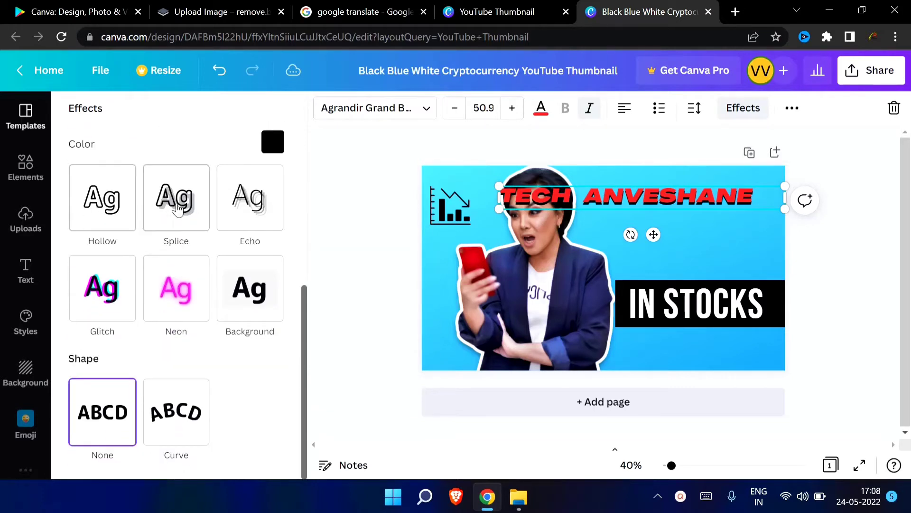
{"action": "left_click", "coordinate": [164, 302]}
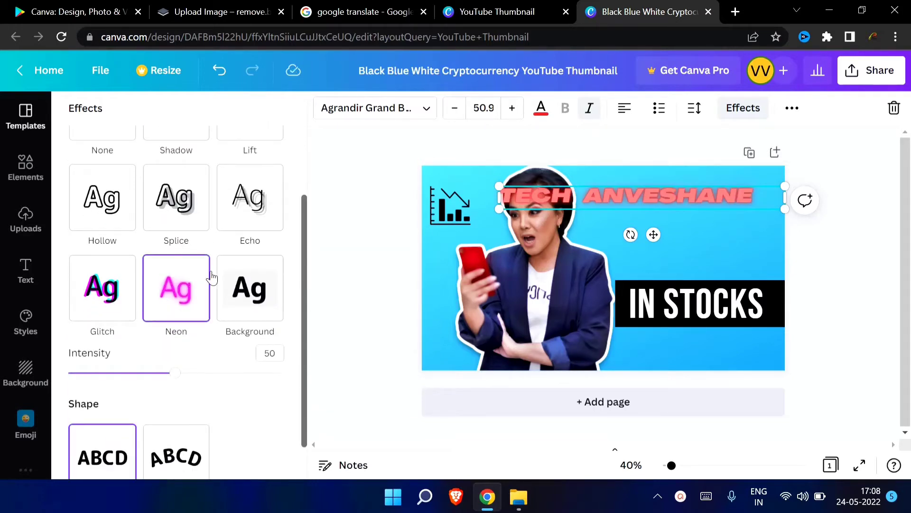
{"action": "left_click", "coordinate": [243, 295]}
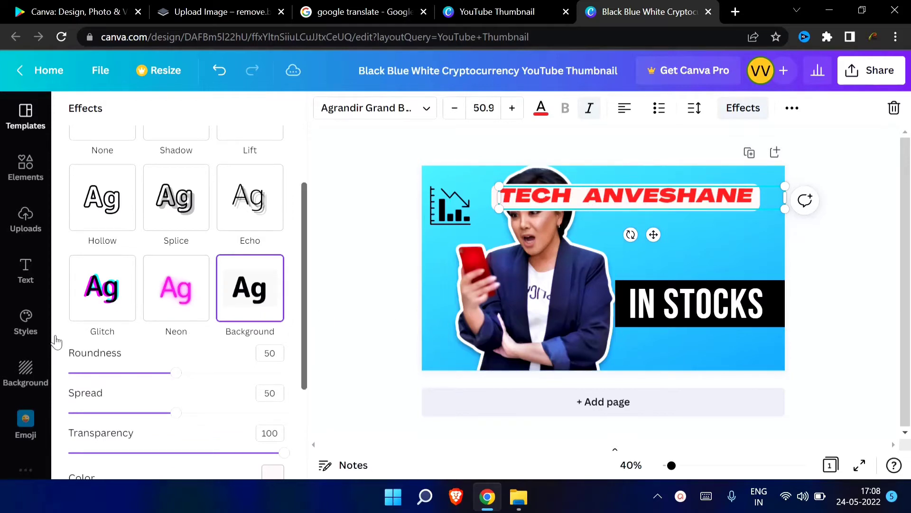
{"action": "scroll", "coordinate": [229, 320], "scroll_direction": "down", "scroll_amount": 3}
{"action": "left_click", "coordinate": [273, 324]}
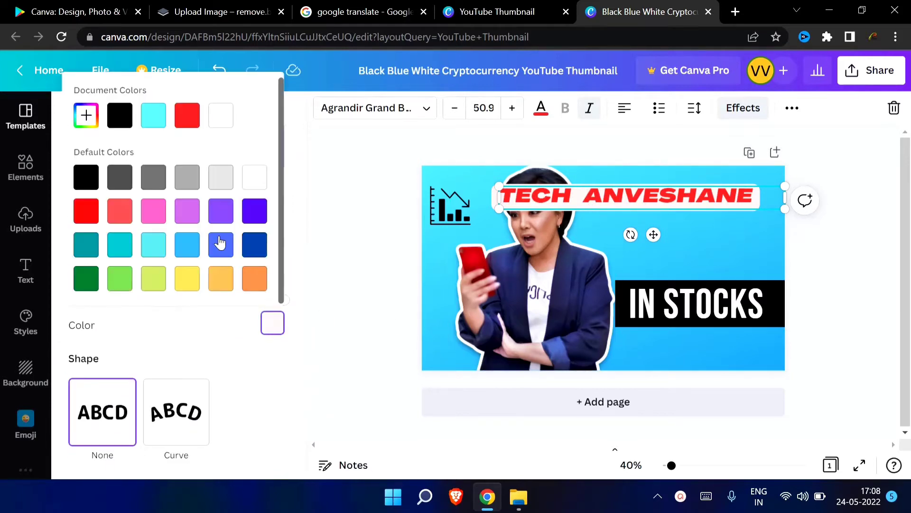
{"action": "left_click", "coordinate": [187, 245]}
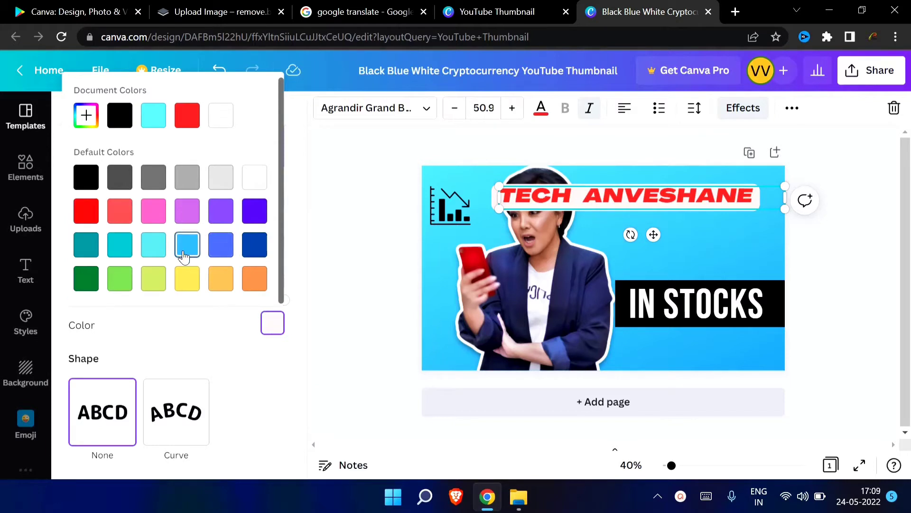
{"action": "left_click", "coordinate": [222, 278]}
{"action": "left_click", "coordinate": [380, 288]}
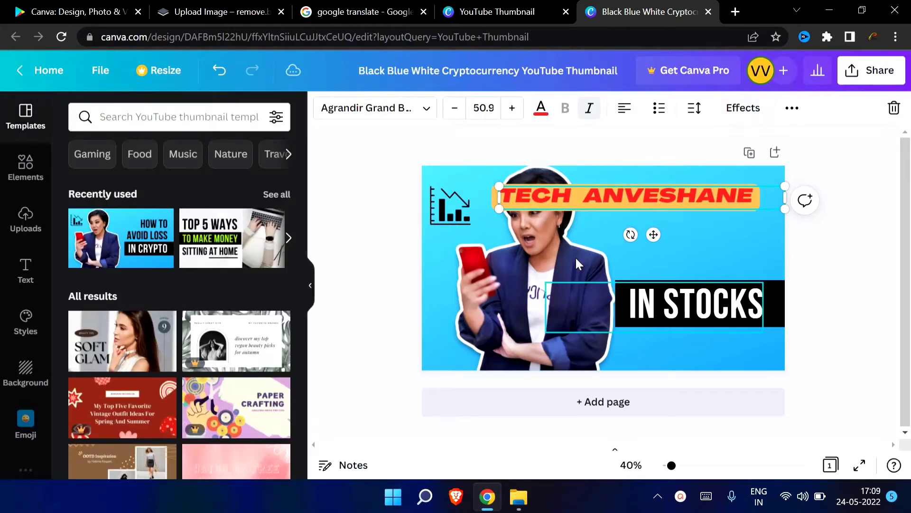
Show the text animation options for the "TECH ANVESHANE" headline.
{"action": "left_click", "coordinate": [792, 109]}
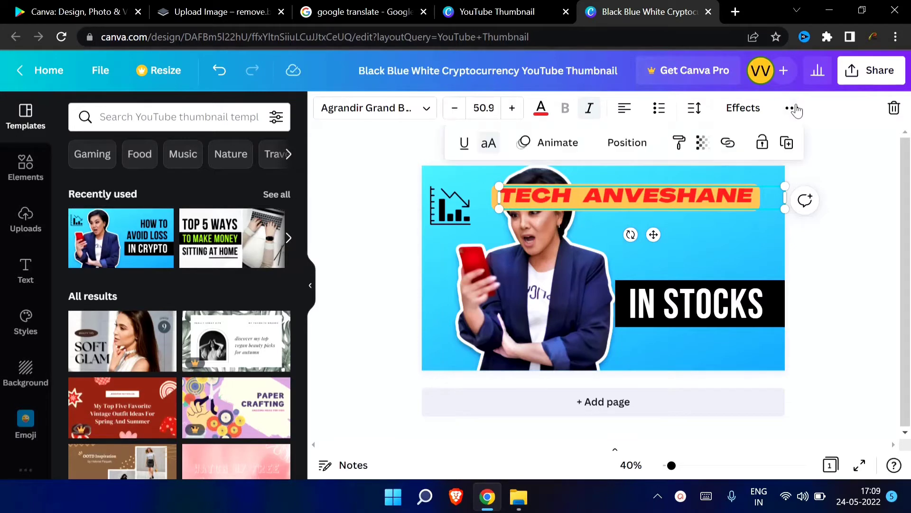
{"action": "left_click", "coordinate": [551, 142]}
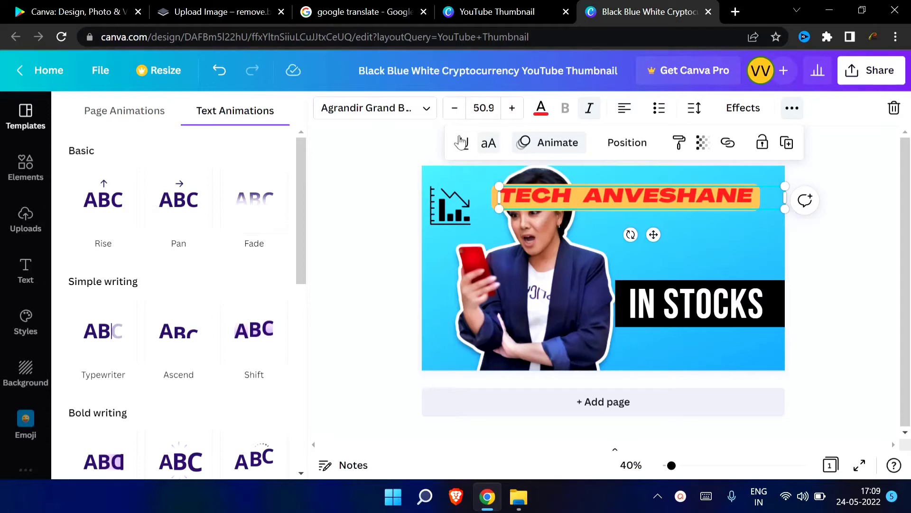
Move the headline toward the thumbnail's upper-right corner and place the "IN STOCKS" text above the black bar.
{"action": "left_click_drag", "start_coordinate": [676, 195], "coordinate": [724, 183]}
{"action": "left_click", "coordinate": [700, 301]}
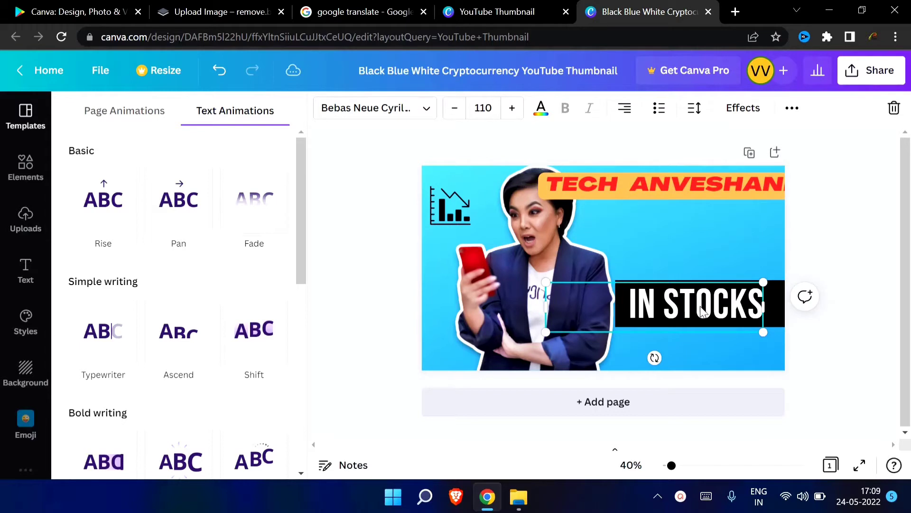
{"action": "left_click_drag", "start_coordinate": [704, 308], "coordinate": [671, 251]}
{"action": "left_click", "coordinate": [682, 311]}
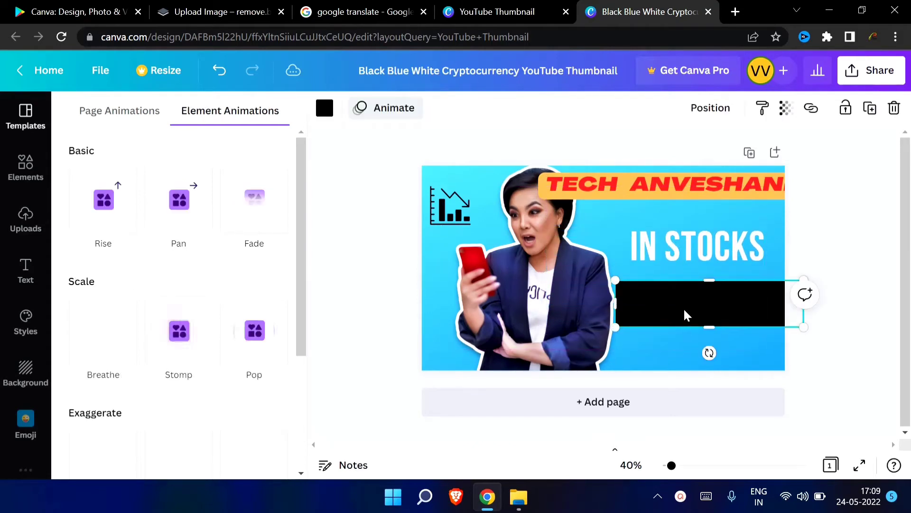
{"action": "left_click", "coordinate": [692, 263]}
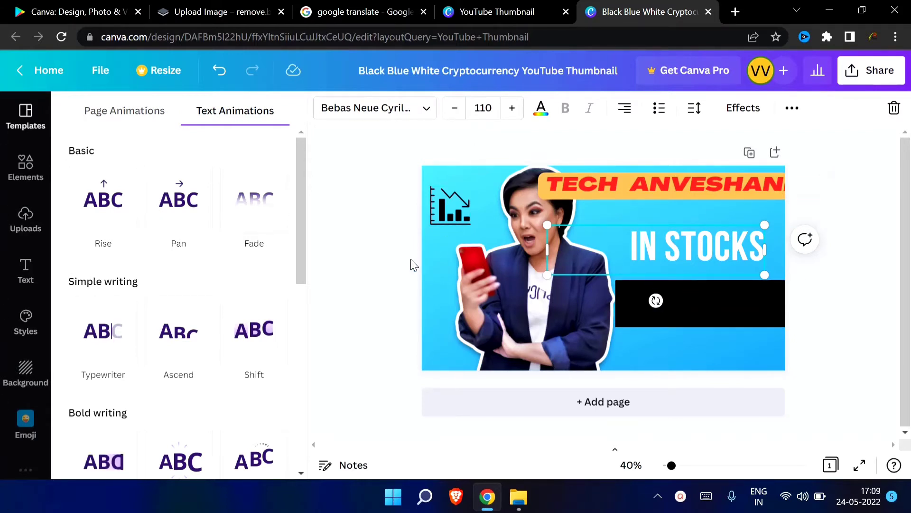
Search the graphic elements for "money" and add the picture of a suited hand holding fanned dollar bills to the thumbnail.
{"action": "left_click", "coordinate": [26, 117]}
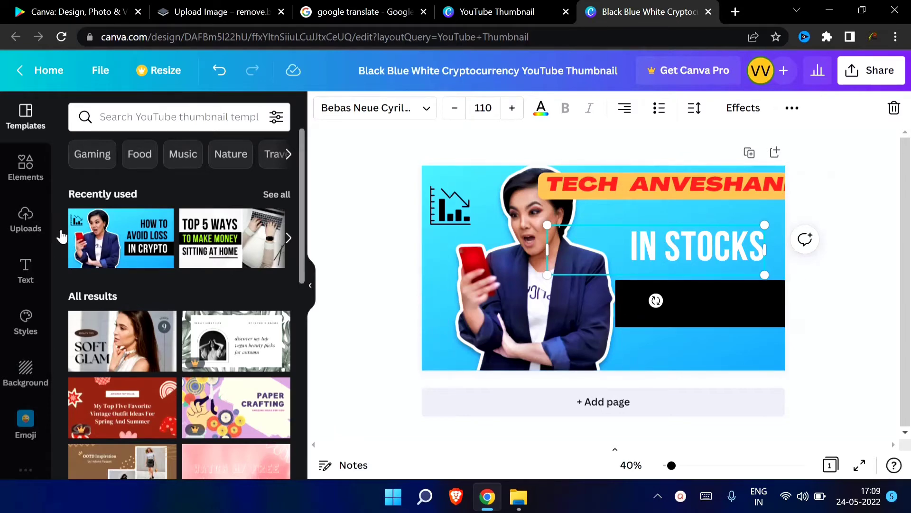
{"action": "left_click", "coordinate": [19, 176]}
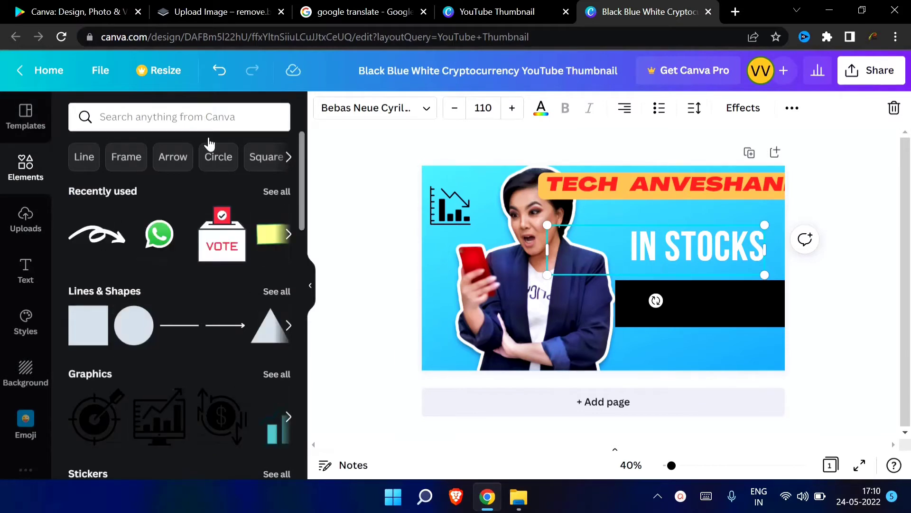
{"action": "left_click", "coordinate": [198, 118]}
{"action": "type", "text": "money"}
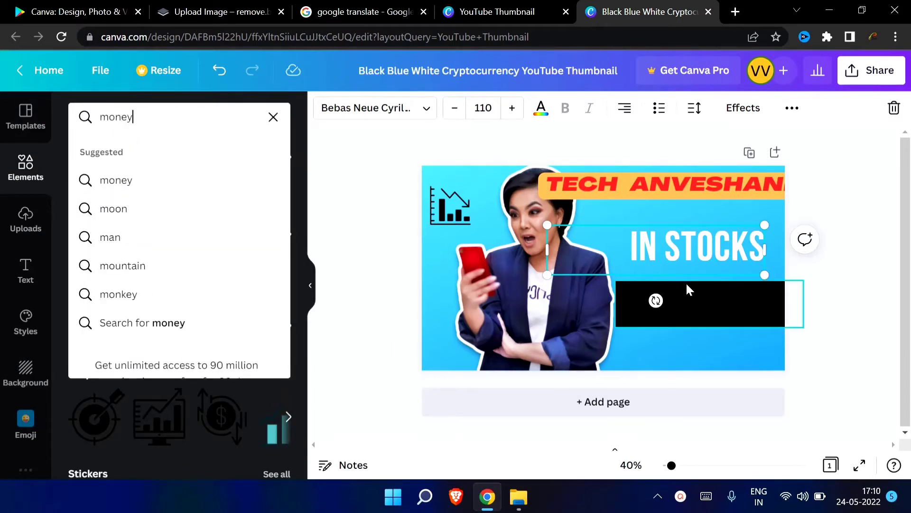
{"action": "key", "text": "Return"}
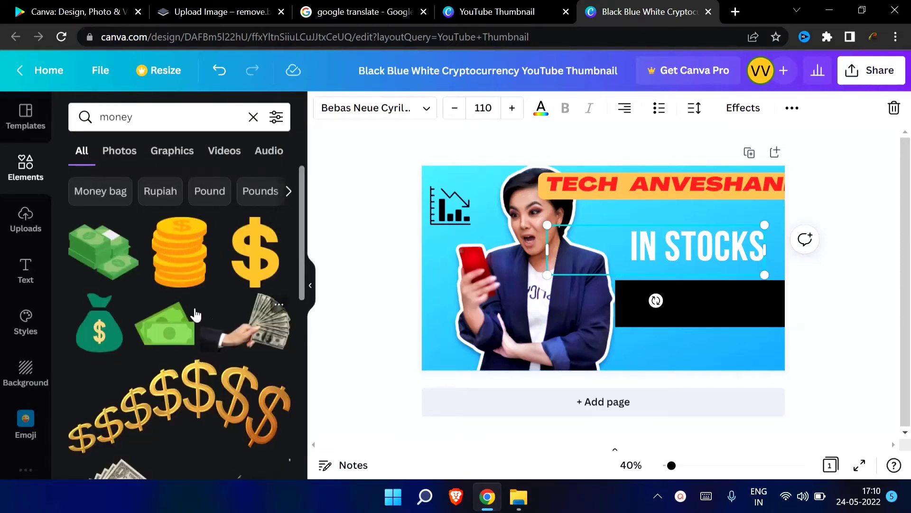
{"action": "scroll", "coordinate": [179, 356], "scroll_direction": "down", "scroll_amount": 5}
{"action": "scroll", "coordinate": [186, 353], "scroll_direction": "down", "scroll_amount": 3}
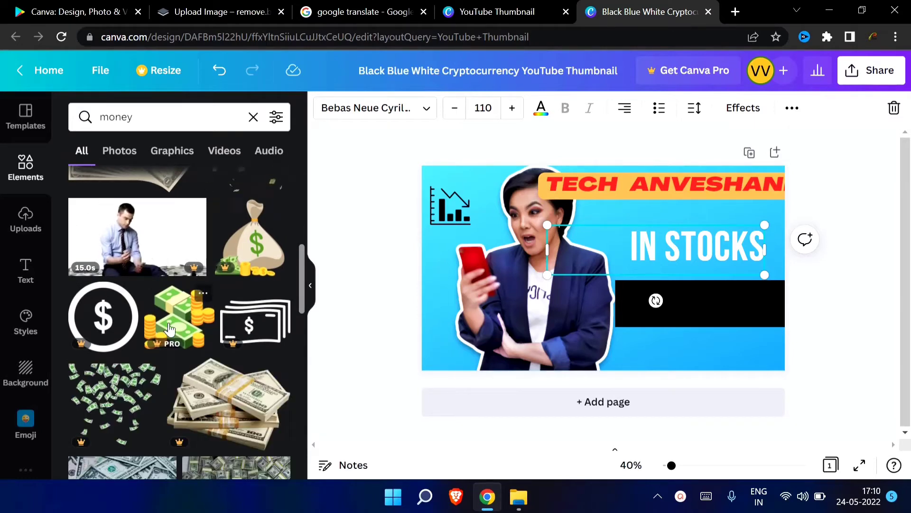
{"action": "scroll", "coordinate": [205, 346], "scroll_direction": "up", "scroll_amount": 8}
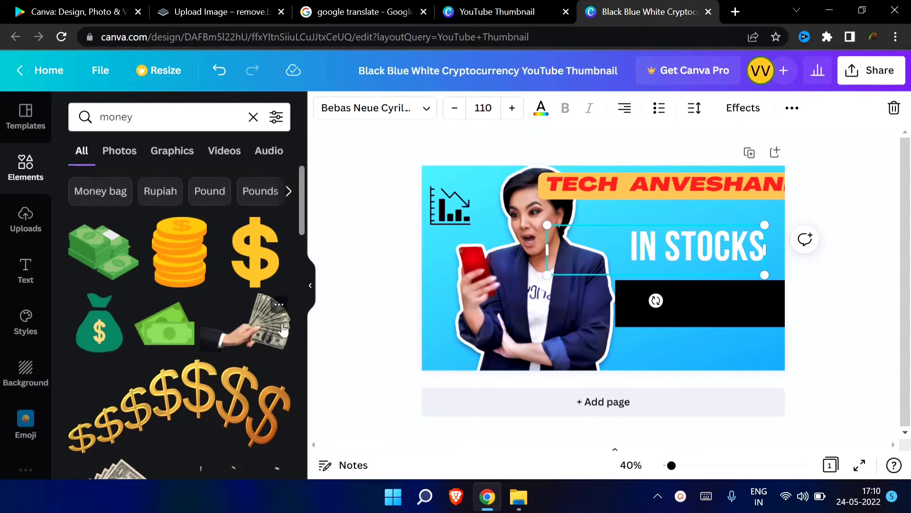
{"action": "left_click", "coordinate": [261, 329]}
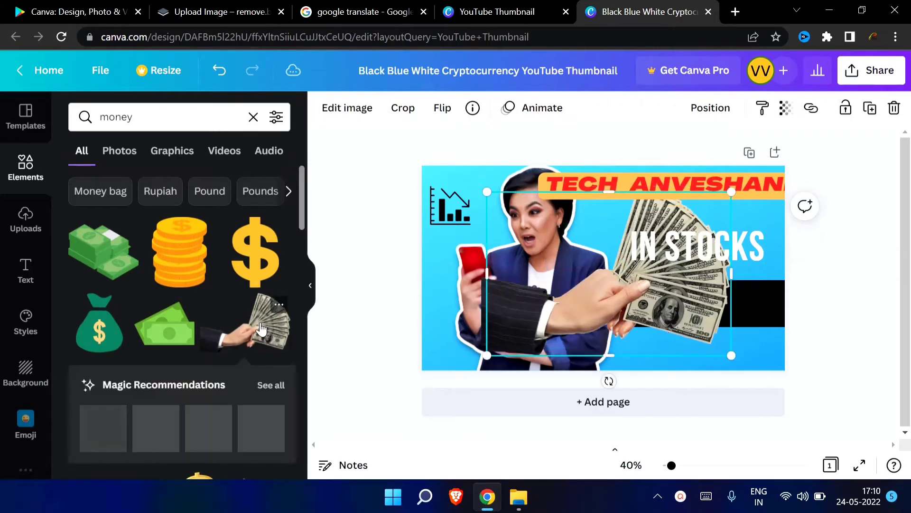
Place the dollar-bill hand picture over the black bar and bring it to the front of all other elements.
{"action": "left_click_drag", "start_coordinate": [673, 262], "coordinate": [710, 284]}
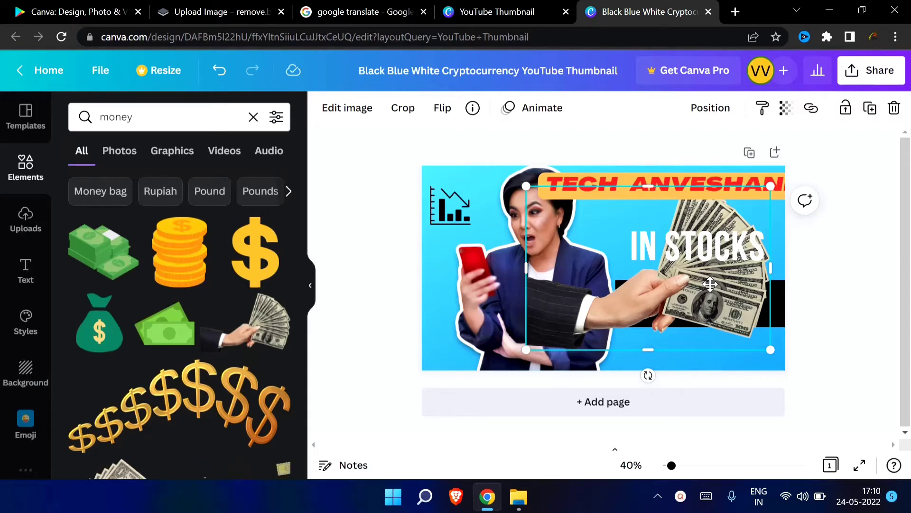
{"action": "right_click", "coordinate": [704, 271]}
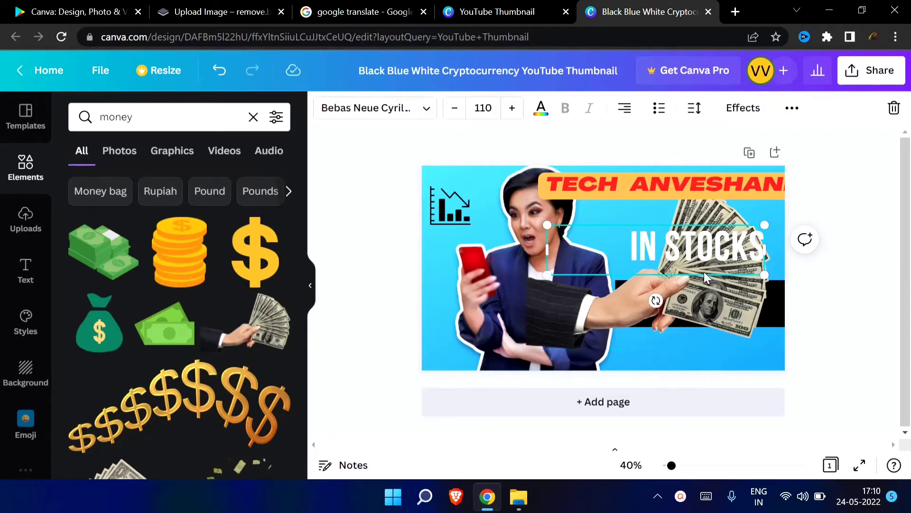
{"action": "left_click", "coordinate": [720, 308]}
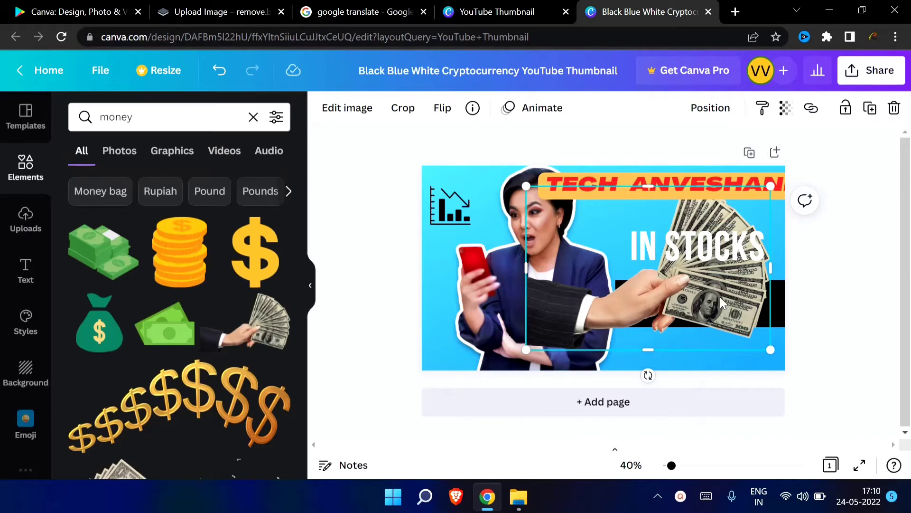
{"action": "left_click_drag", "start_coordinate": [720, 298], "coordinate": [698, 296]}
{"action": "left_click", "coordinate": [710, 110]}
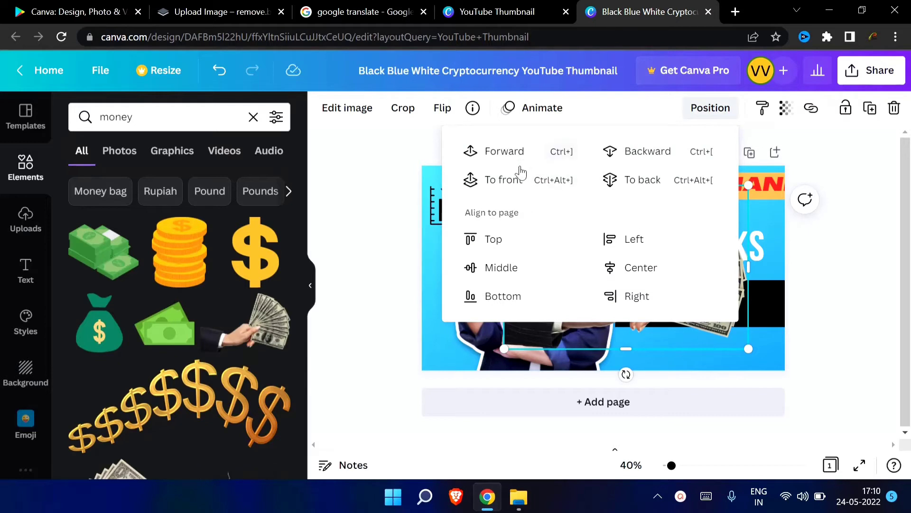
{"action": "left_click", "coordinate": [521, 183]}
{"action": "left_click", "coordinate": [841, 278]}
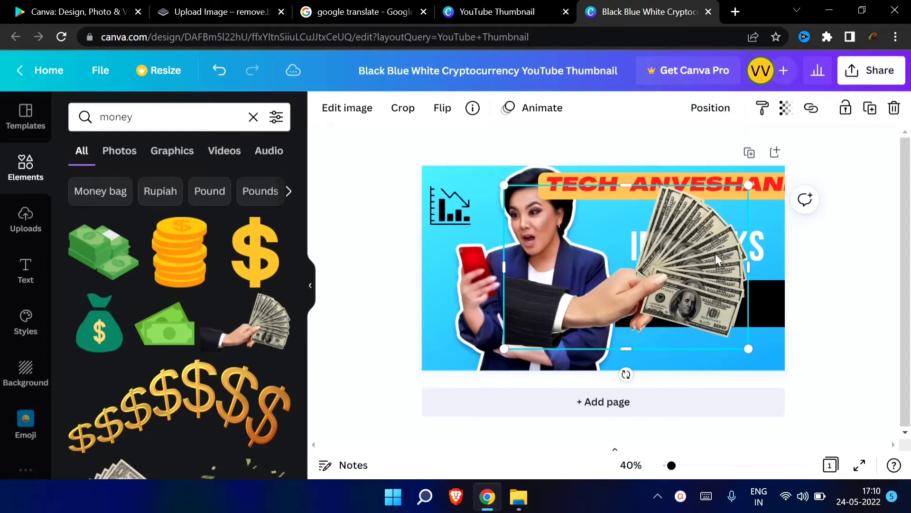
{"action": "mouse_move", "coordinate": [708, 264]}
{"action": "left_mouse_down"}
{"action": "mouse_move", "coordinate": [726, 306]}
{"action": "mouse_move", "coordinate": [747, 277]}
{"action": "mouse_move", "coordinate": [701, 269]}
{"action": "left_mouse_up"}
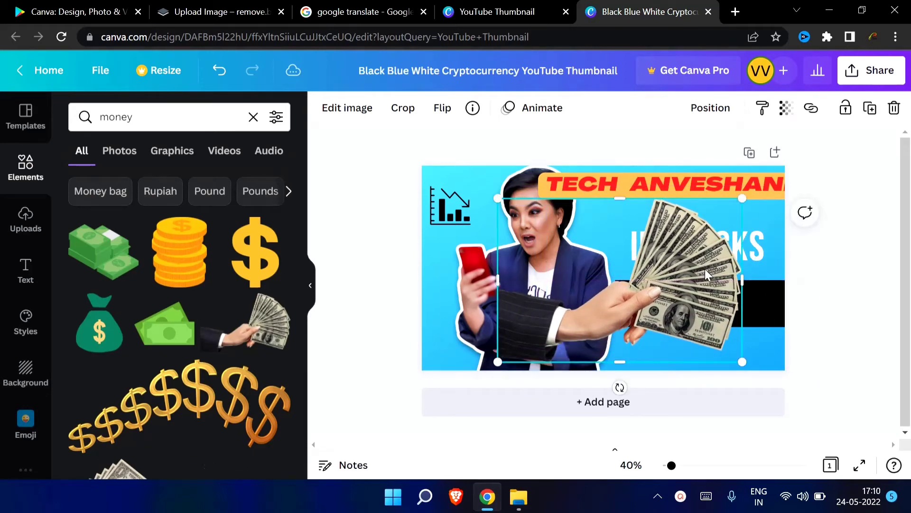
Send the dollar-bill hand picture one layer backward, and finally to the back, behind the woman and the black bar.
{"action": "left_click", "coordinate": [719, 108]}
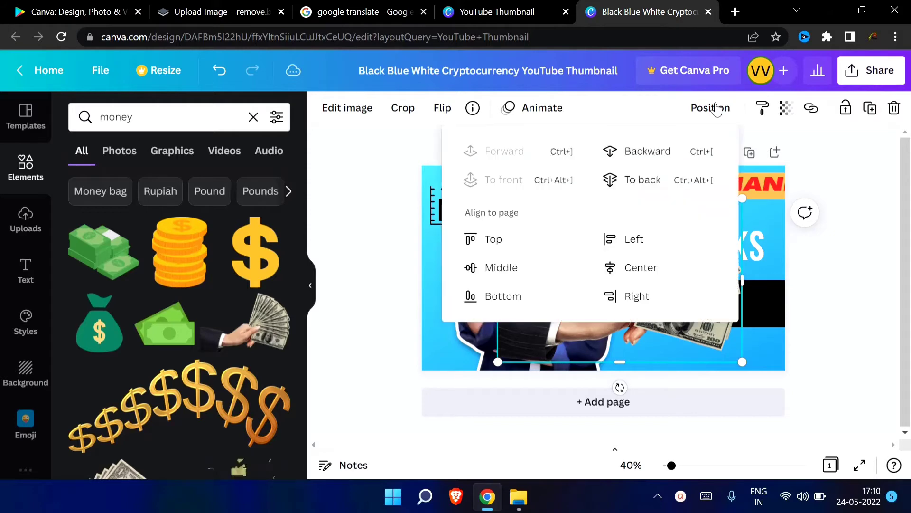
{"action": "left_click", "coordinate": [660, 153]}
{"action": "left_click", "coordinate": [839, 255]}
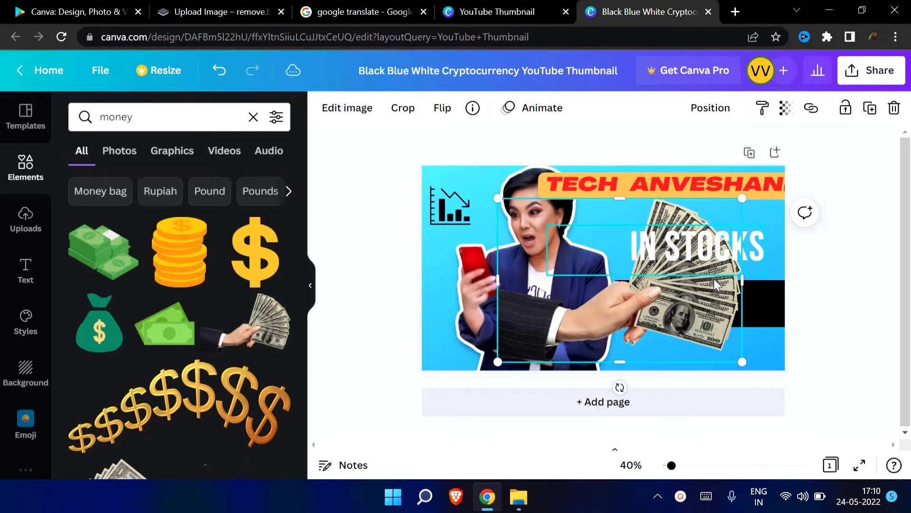
{"action": "left_click", "coordinate": [764, 304]}
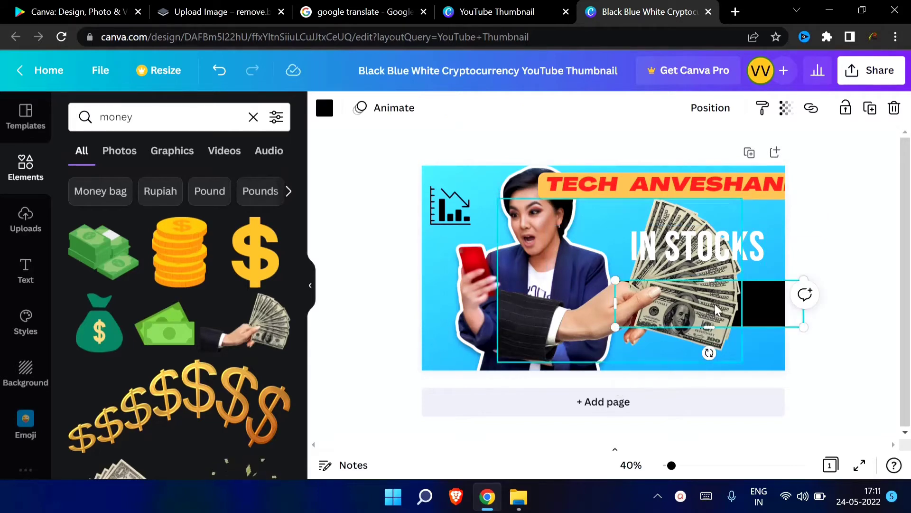
{"action": "left_click", "coordinate": [671, 344]}
{"action": "left_click", "coordinate": [701, 110]}
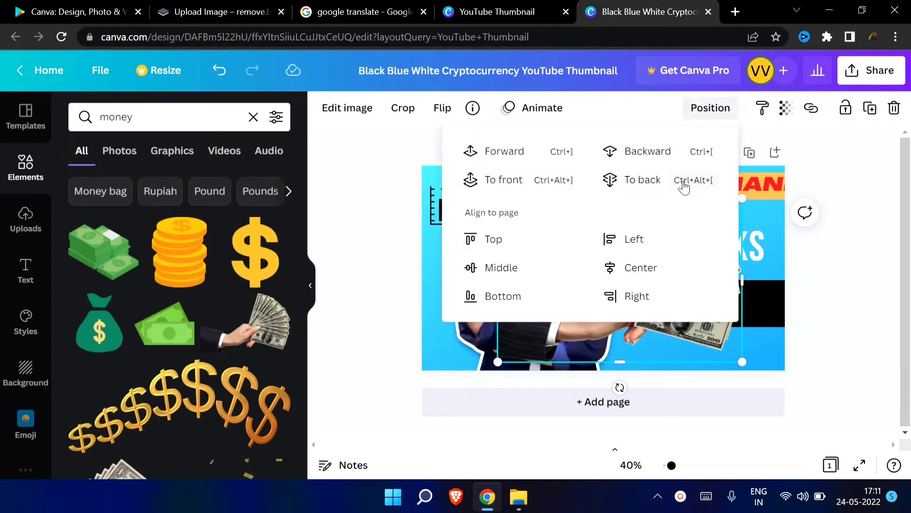
{"action": "left_click", "coordinate": [642, 181]}
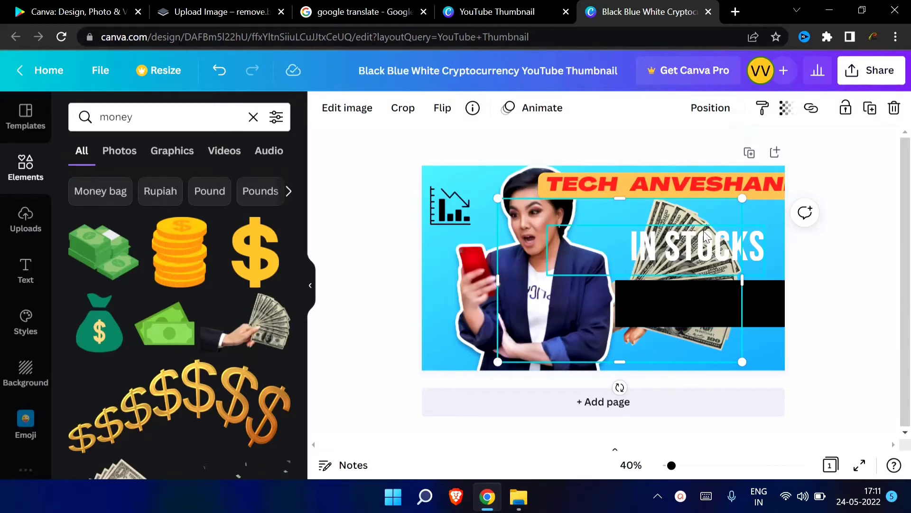
Move the "IN STOCKS" text onto the black bar and shift the woman's photo toward the thumbnail's left edge.
{"action": "left_click_drag", "start_coordinate": [708, 241], "coordinate": [708, 297]}
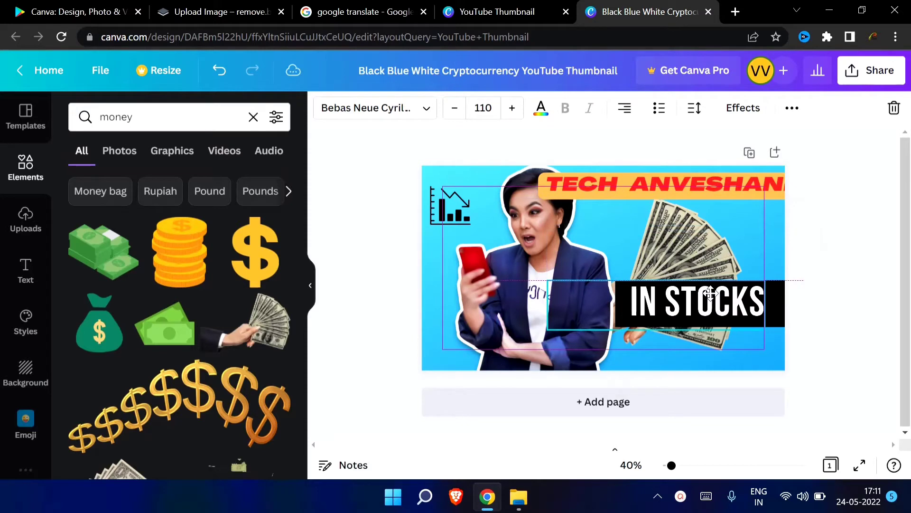
{"action": "left_click", "coordinate": [406, 267]}
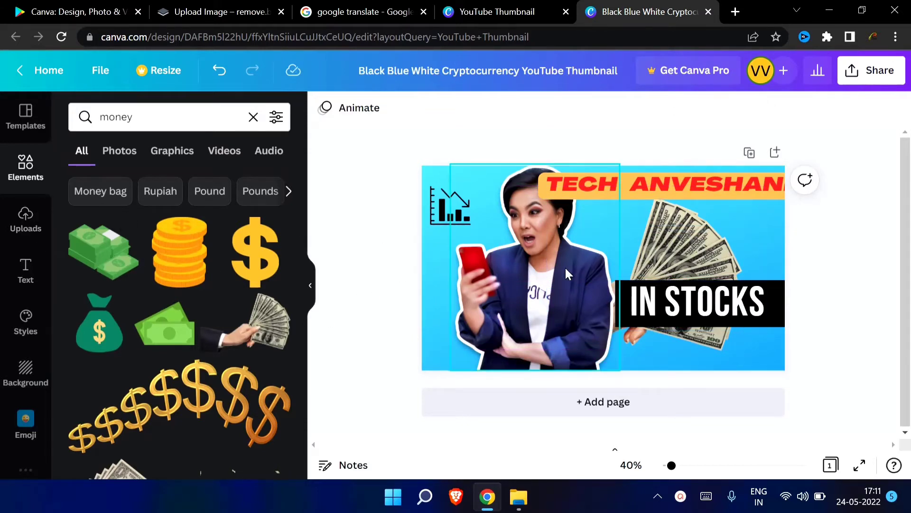
{"action": "left_click_drag", "start_coordinate": [566, 271], "coordinate": [530, 274]}
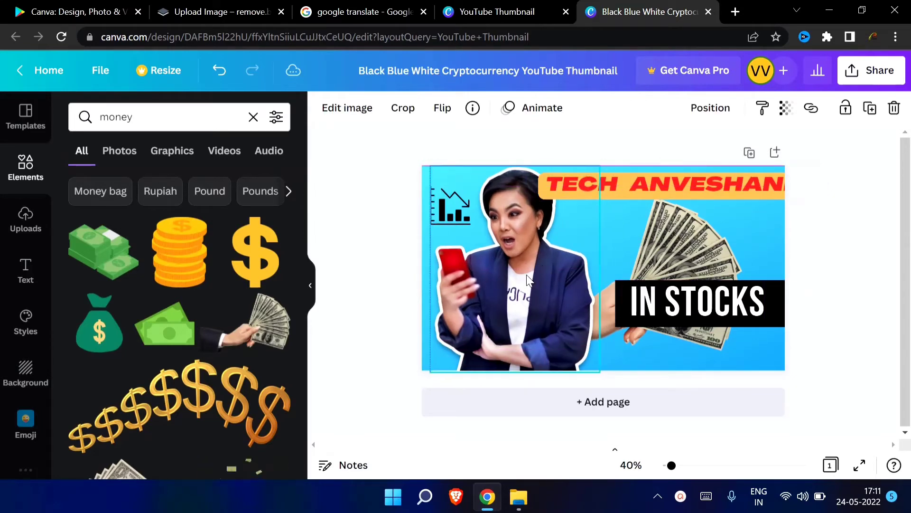
Add the red neon "PIZZA PARTY" font combination to the thumbnail and shift it slightly to the left.
{"action": "left_click", "coordinate": [26, 219]}
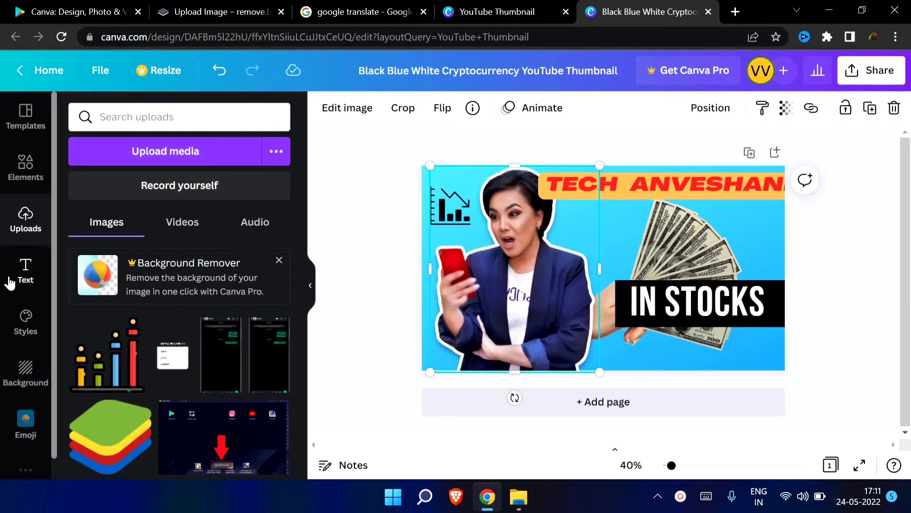
{"action": "left_click", "coordinate": [23, 273]}
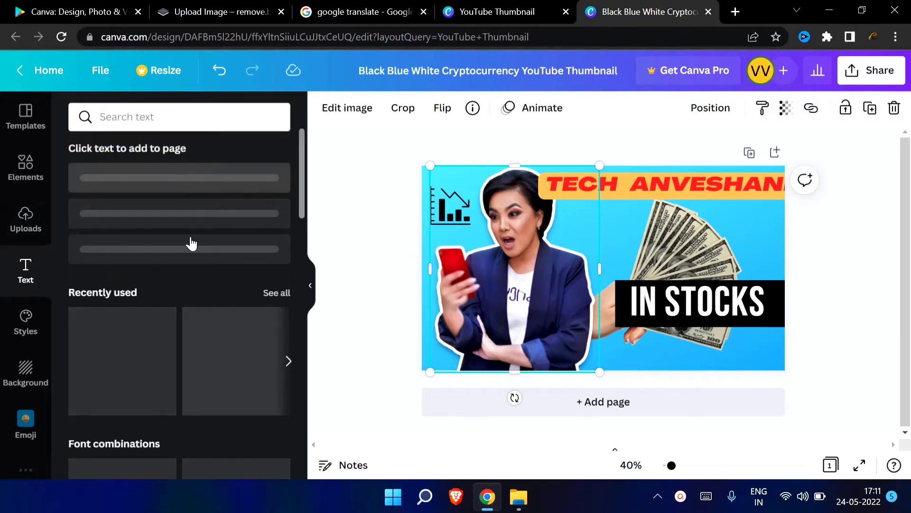
{"action": "scroll", "coordinate": [162, 275], "scroll_direction": "down", "scroll_amount": 5}
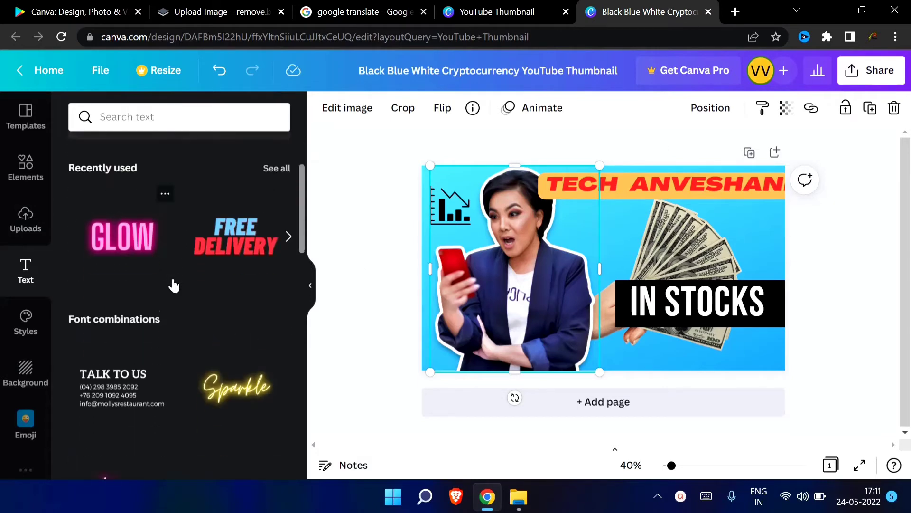
{"action": "scroll", "coordinate": [171, 262], "scroll_direction": "down", "scroll_amount": 3}
{"action": "scroll", "coordinate": [210, 309], "scroll_direction": "down", "scroll_amount": 5}
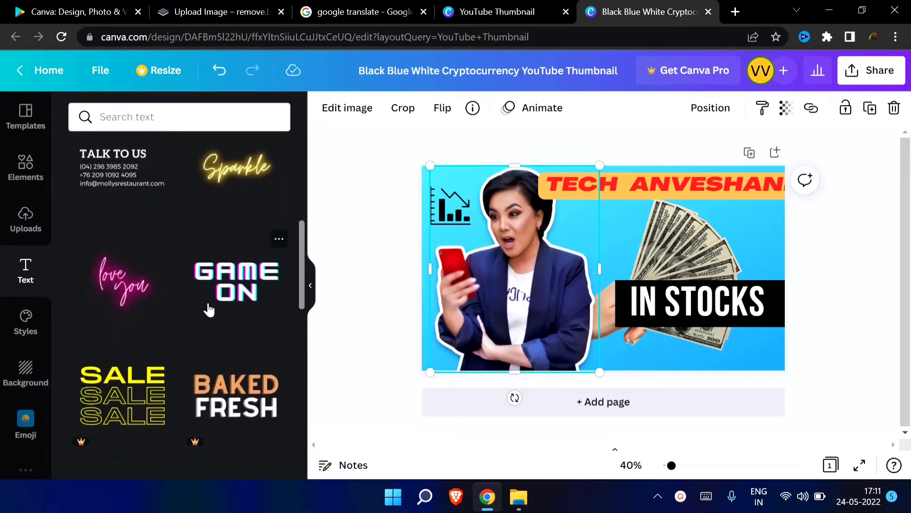
{"action": "scroll", "coordinate": [215, 306], "scroll_direction": "down", "scroll_amount": 7}
{"action": "scroll", "coordinate": [209, 294], "scroll_direction": "up", "scroll_amount": 6}
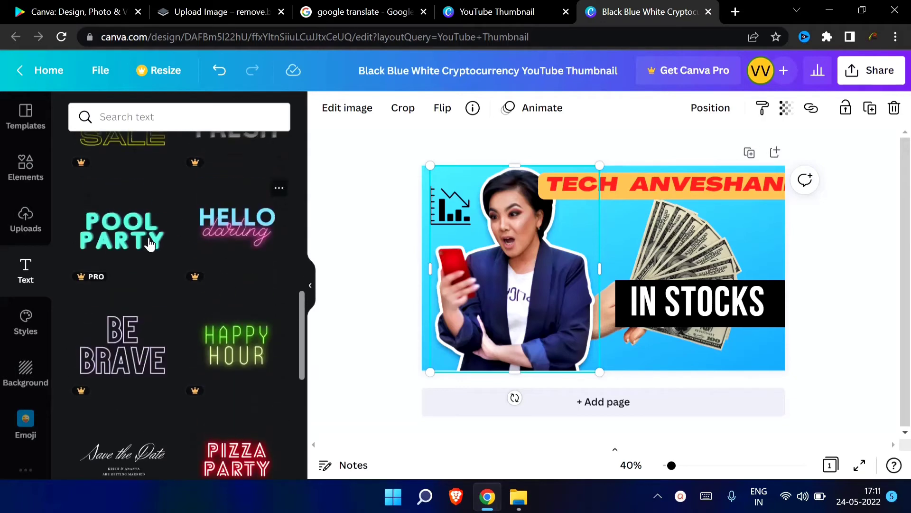
{"action": "scroll", "coordinate": [142, 280], "scroll_direction": "down", "scroll_amount": 5}
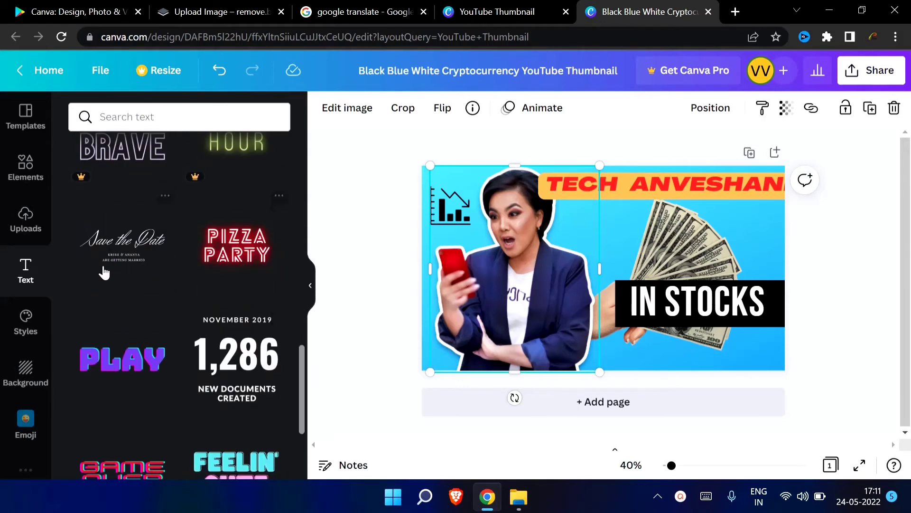
{"action": "left_click", "coordinate": [283, 266]}
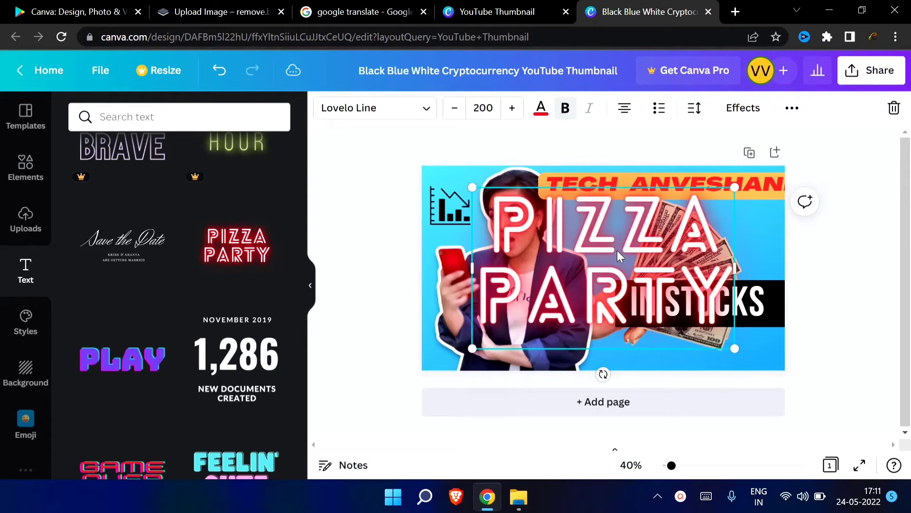
{"action": "left_click_drag", "start_coordinate": [617, 250], "coordinate": [587, 248]}
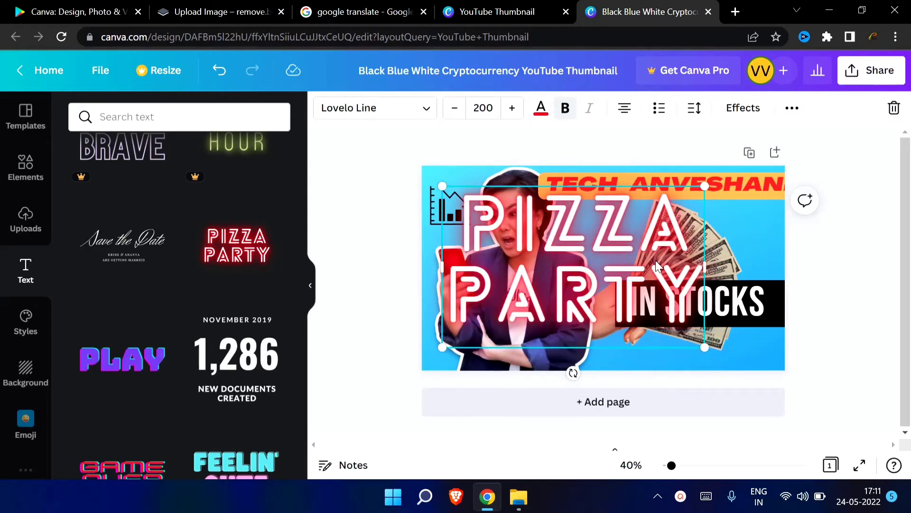
Replace the "PIZZA PARTY" text with "SUBSCRIBE".
{"action": "double_click", "coordinate": [643, 255]}
{"action": "double_click", "coordinate": [633, 248]}
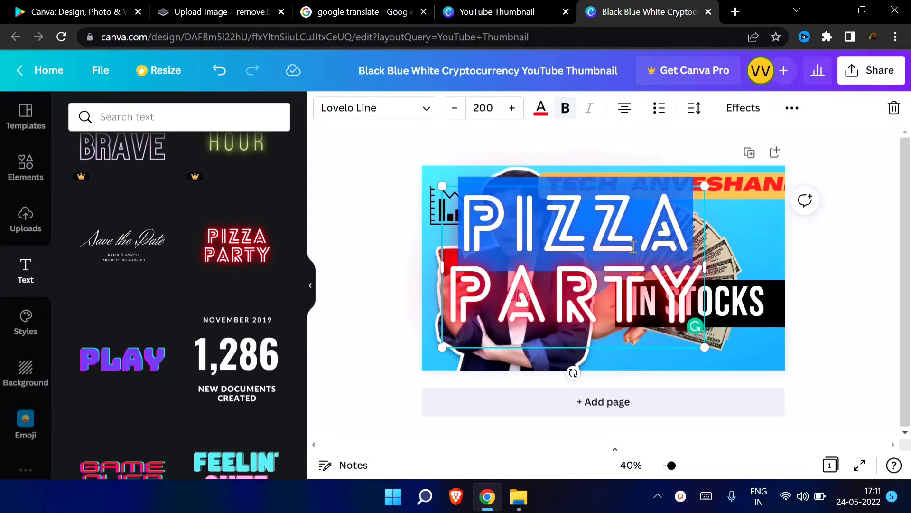
{"action": "key", "text": "ctrl+a"}
{"action": "type", "text": "SUBSCRI"}
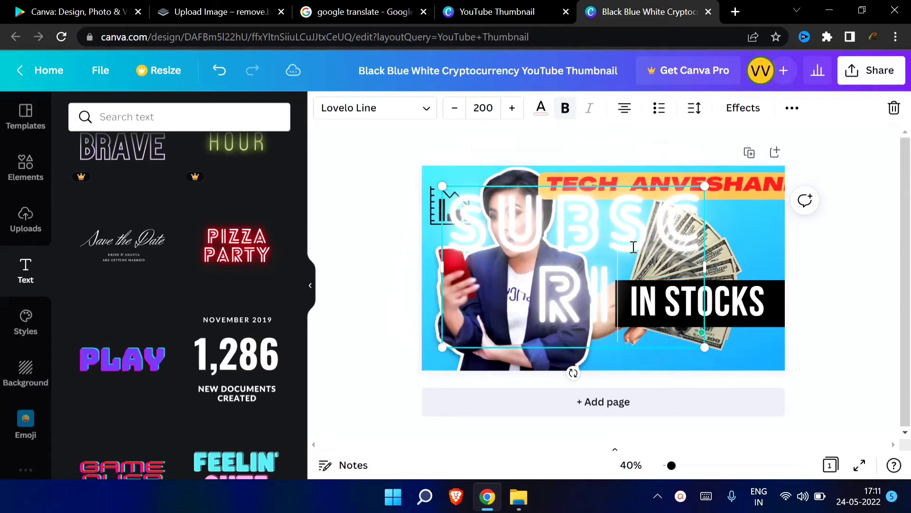
{"action": "type", "text": "BE"}
Delete the dollar-bill picture, "IN STOCKS" text, black bar, headline and woman's photo, and shift the "SUBSCRIBE" text to the right.
{"action": "left_click", "coordinate": [747, 314]}
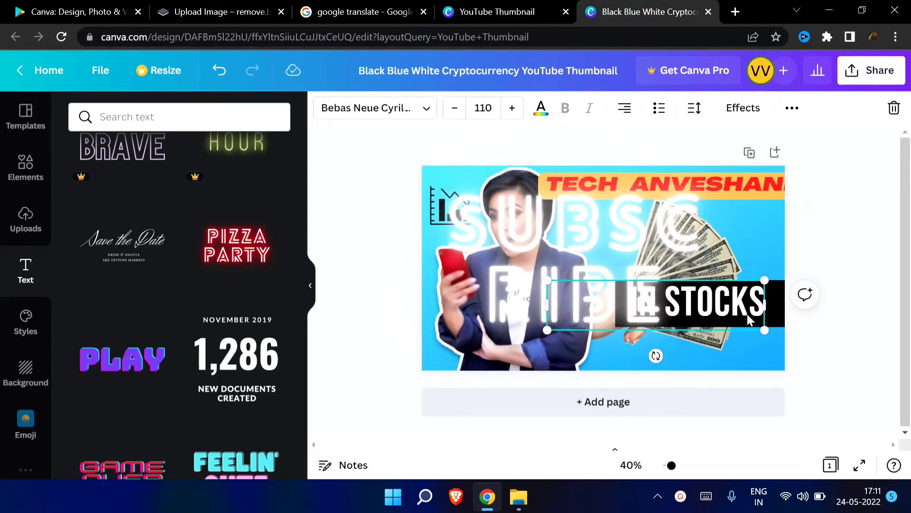
{"action": "left_click", "coordinate": [724, 248]}
{"action": "key", "text": "Delete"}
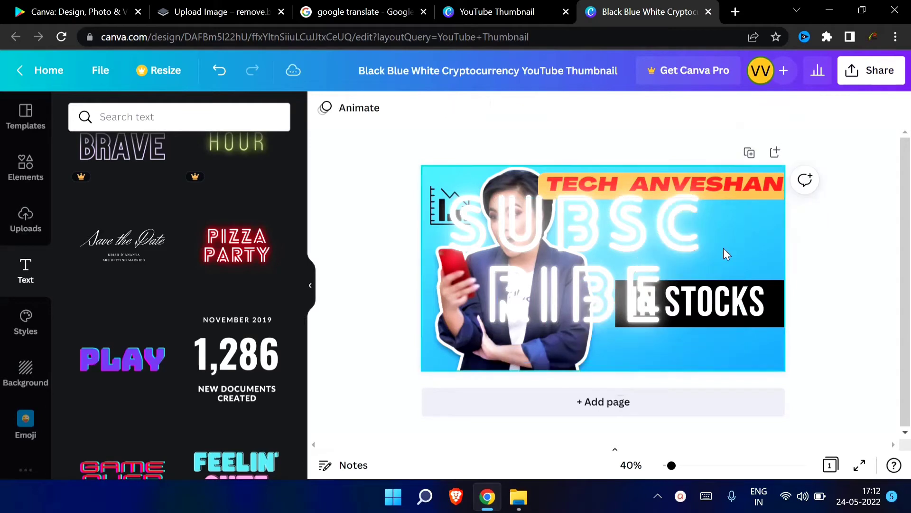
{"action": "left_click", "coordinate": [732, 285]}
{"action": "key", "text": "Delete"}
{"action": "key", "text": "Delete"}
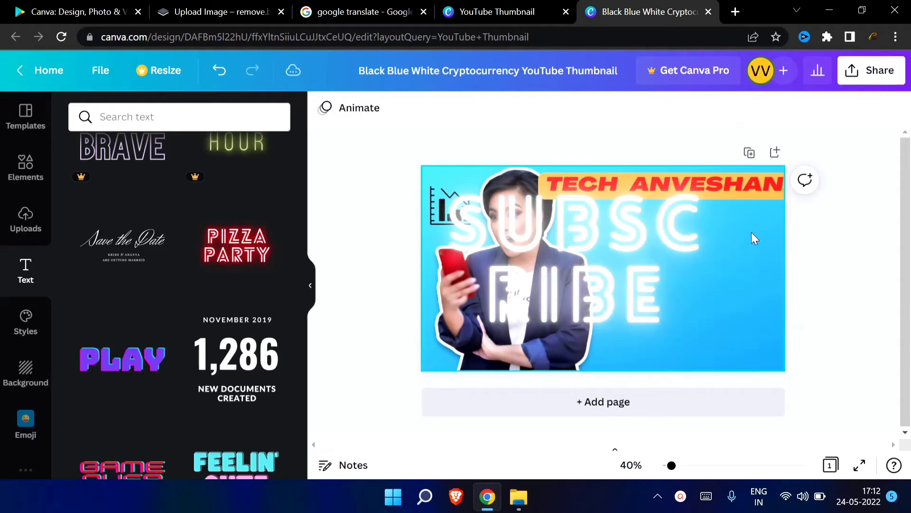
{"action": "left_click", "coordinate": [743, 192]}
{"action": "key", "text": "Delete"}
{"action": "left_click", "coordinate": [646, 244]}
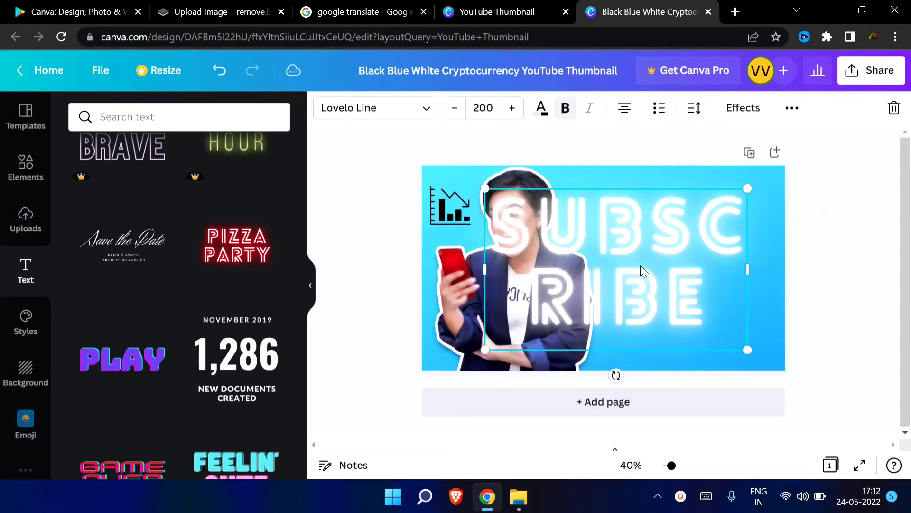
{"action": "left_click", "coordinate": [455, 316]}
{"action": "key", "text": "Delete"}
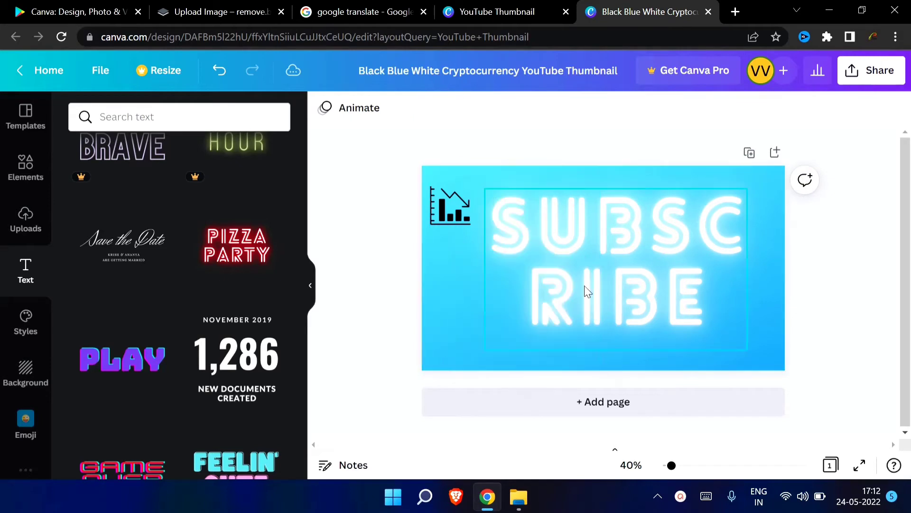
Widen the "SUBSCRIBE" text box beyond the thumbnail's width and centre it horizontally on the page.
{"action": "left_click", "coordinate": [712, 281]}
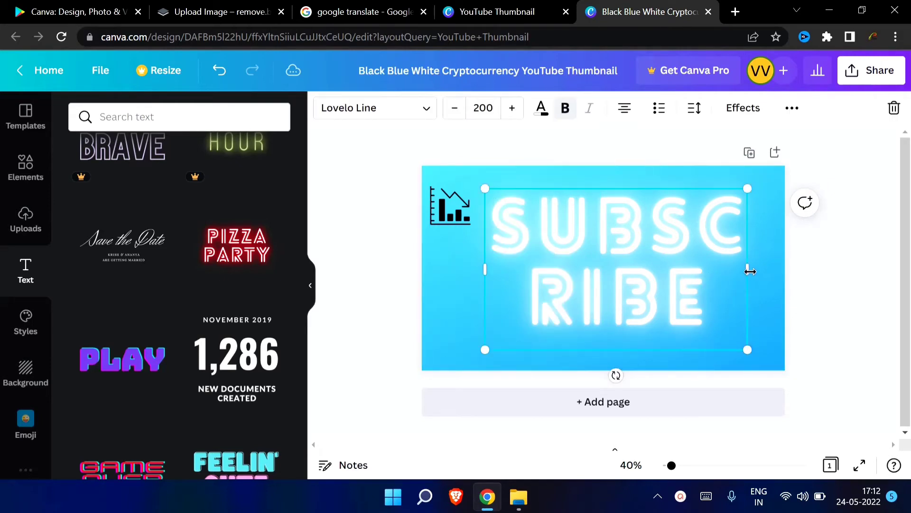
{"action": "left_click_drag", "start_coordinate": [750, 271], "coordinate": [897, 266]}
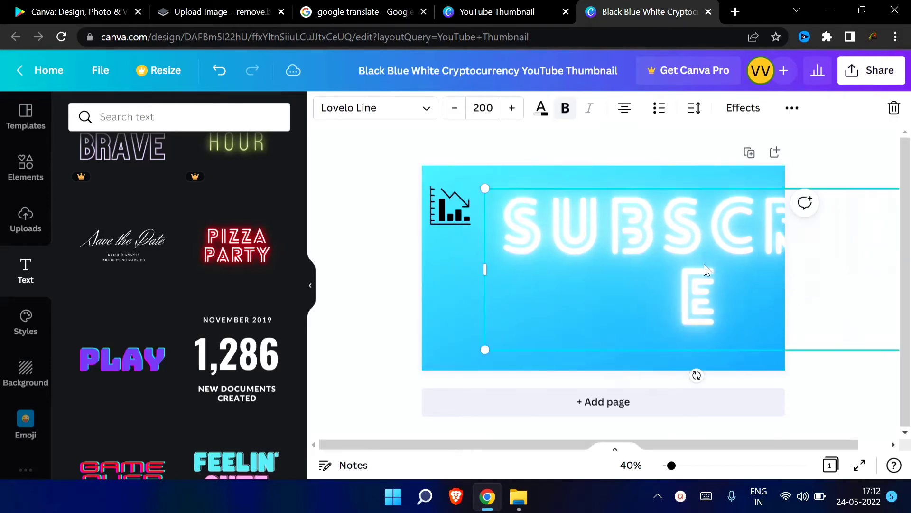
{"action": "left_click_drag", "start_coordinate": [705, 265], "coordinate": [611, 265]}
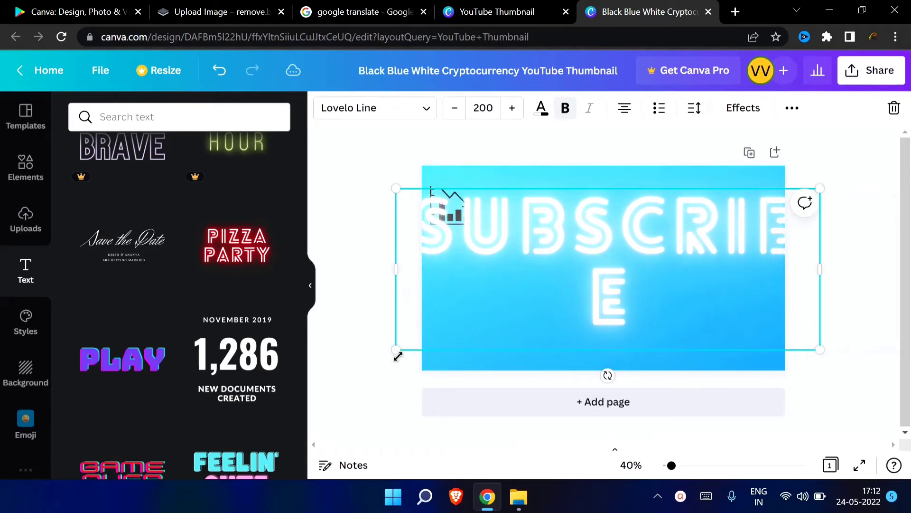